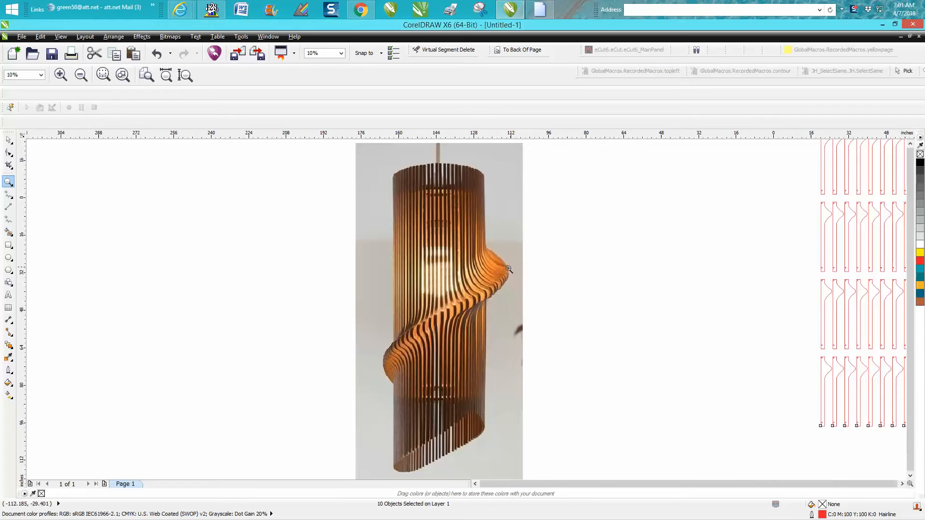
- Examine the reference photo of the slatted spiral lamp, including its upper rim
{"action": "right_click", "coordinate": [533, 264]}
{"action": "left_click_drag", "start_coordinate": [644, 196], "coordinate": [737, 341]}
{"action": "right_click", "coordinate": [285, 223]}
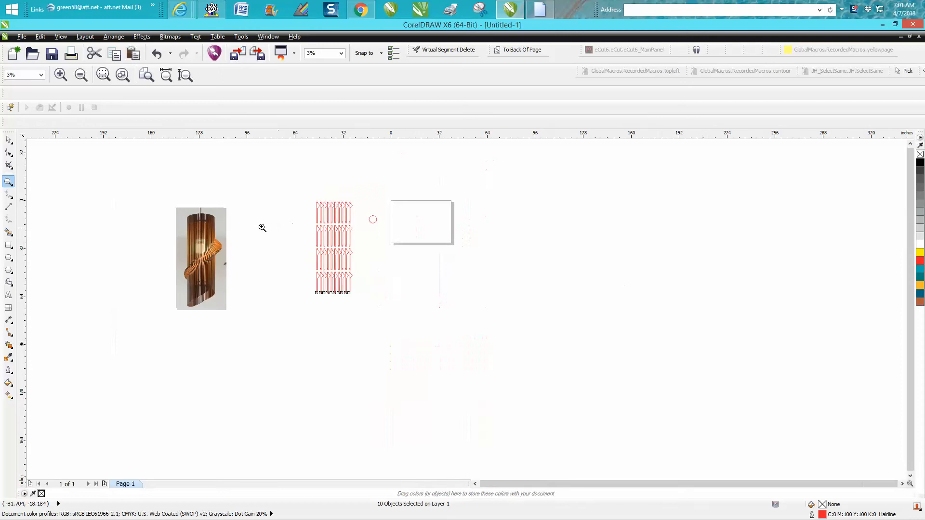
{"action": "left_click_drag", "start_coordinate": [172, 210], "coordinate": [242, 252]}
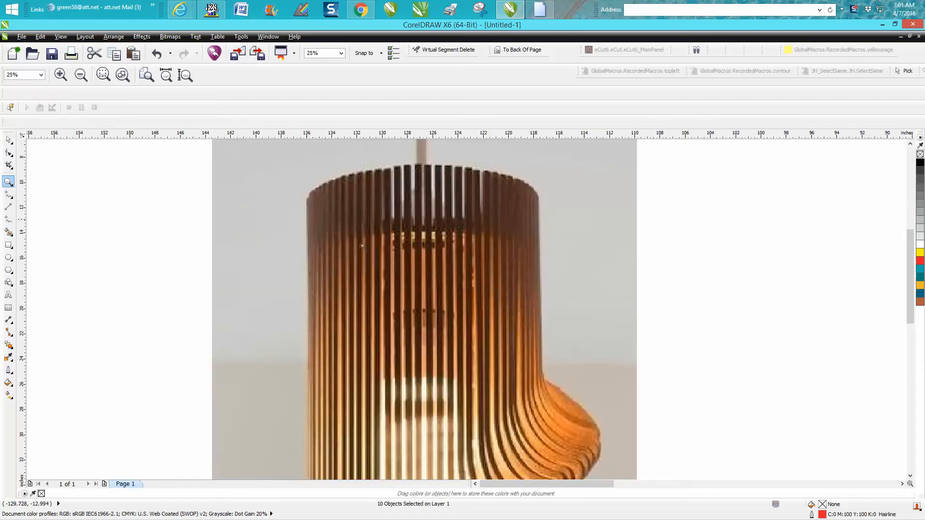
{"action": "right_click", "coordinate": [318, 221]}
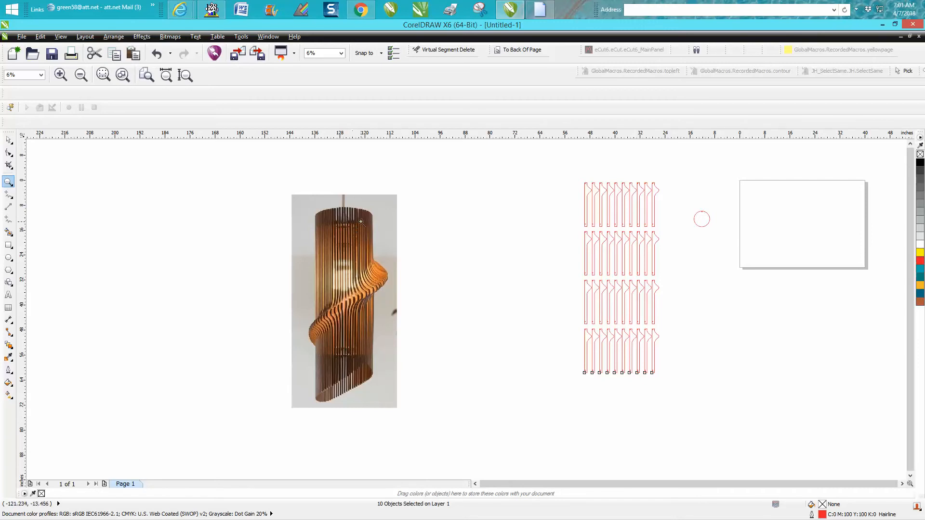
- Inspect the top row of slat outlines, checking the first slat's curved bulge and end notches
{"action": "left_click_drag", "start_coordinate": [580, 178], "coordinate": [680, 233]}
{"action": "left_click", "coordinate": [8, 139]}
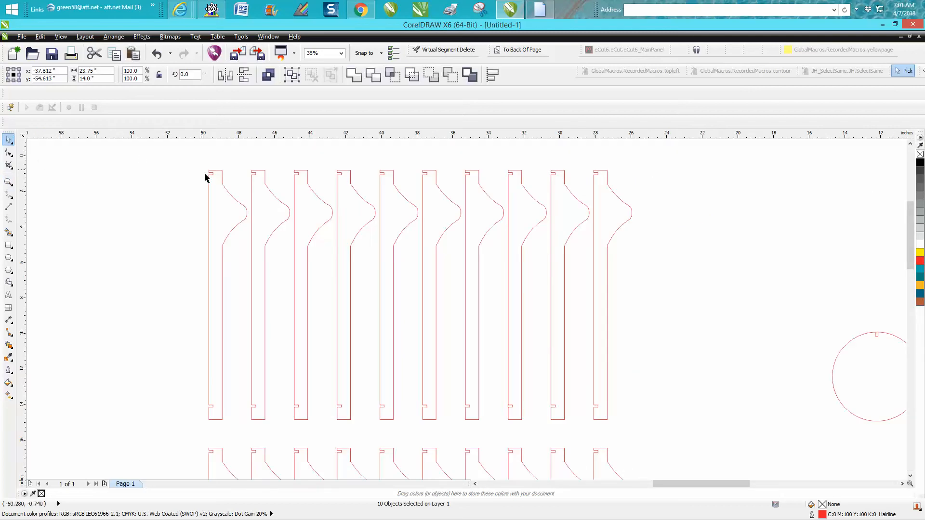
{"action": "left_click", "coordinate": [221, 176]}
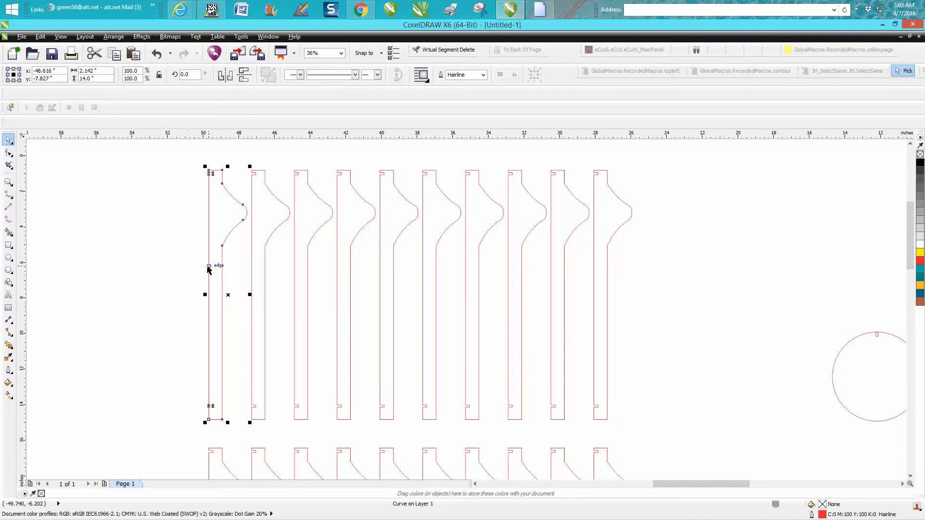
{"action": "scroll", "coordinate": [212, 263], "scroll_direction": "down", "scroll_amount": 2}
{"action": "left_click", "coordinate": [8, 184]}
{"action": "left_click_drag", "start_coordinate": [191, 209], "coordinate": [298, 359]}
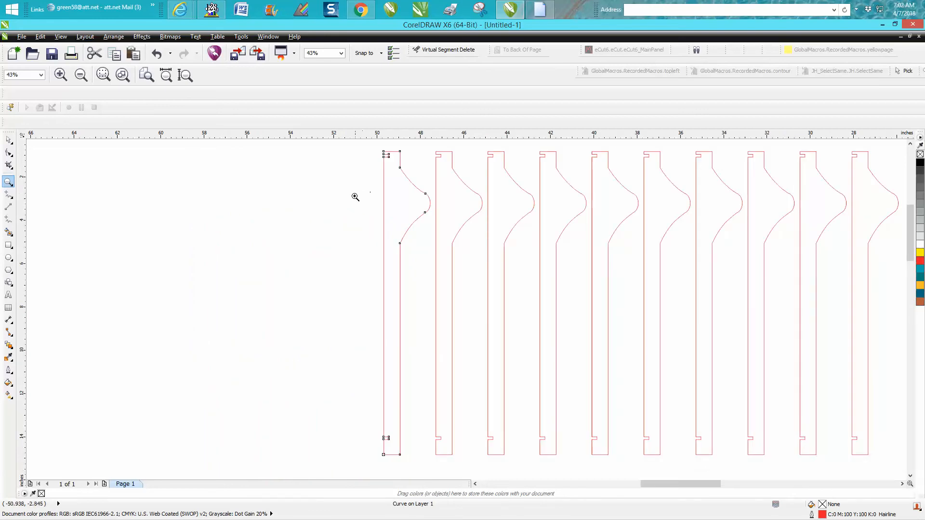
{"action": "left_click", "coordinate": [9, 140]}
{"action": "left_click", "coordinate": [327, 173]}
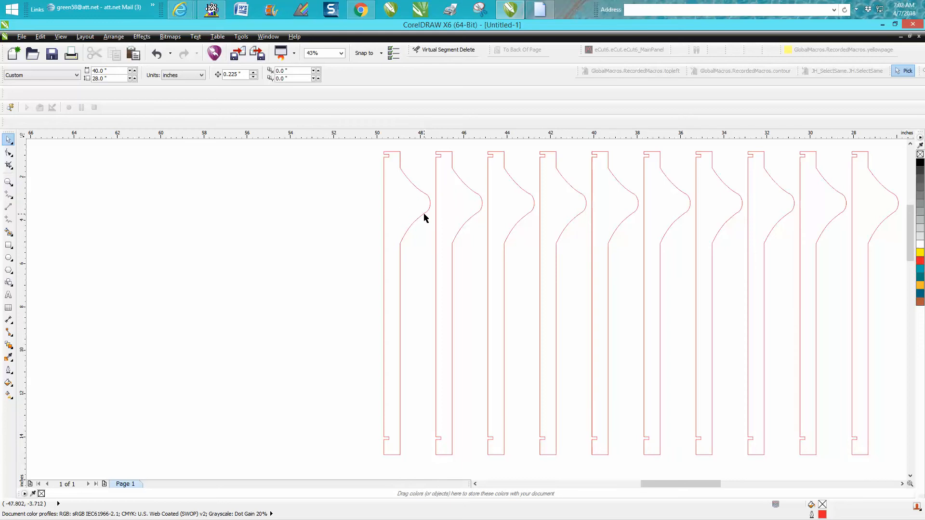
{"action": "scroll", "coordinate": [424, 218], "scroll_direction": "down", "scroll_amount": 2}
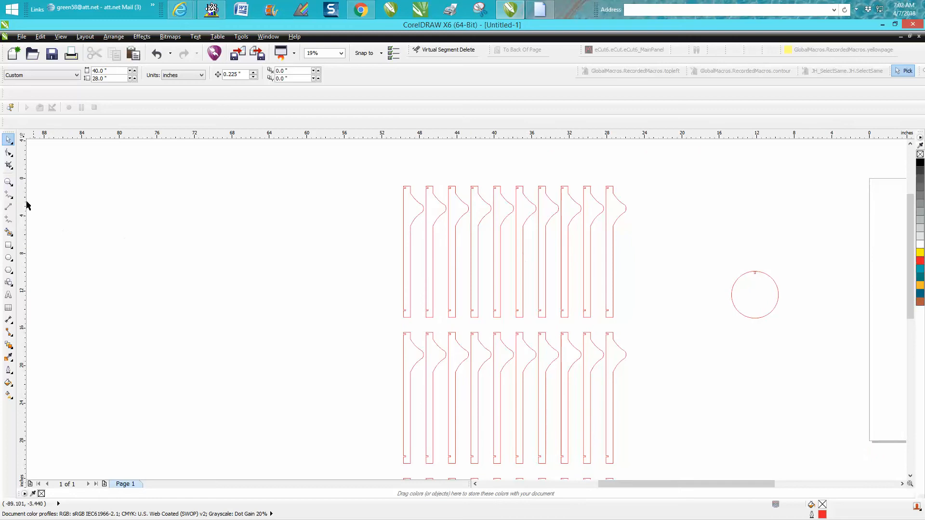
- Move the notched circle with its small slot rectangle onto the page and centre both on the page together
{"action": "left_click", "coordinate": [8, 182]}
{"action": "left_click_drag", "start_coordinate": [688, 241], "coordinate": [815, 337]}
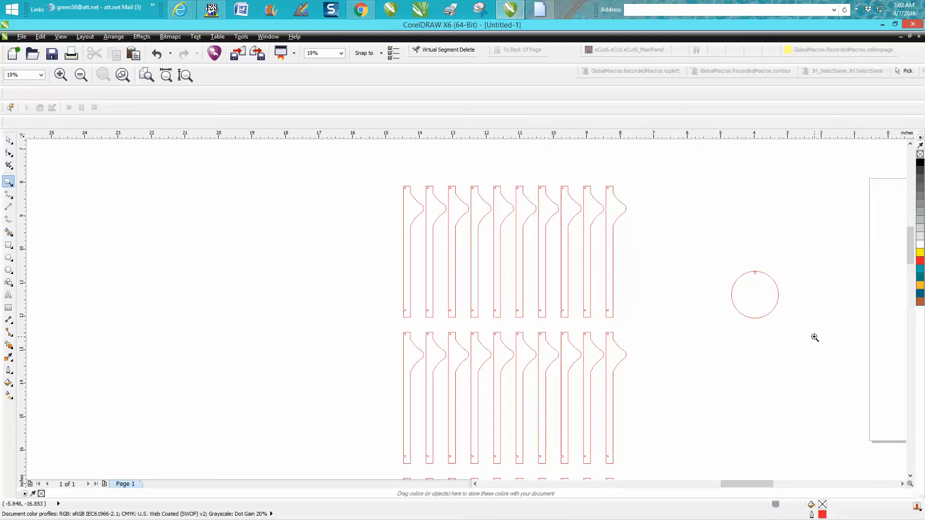
{"action": "scroll", "coordinate": [644, 305], "scroll_direction": "down", "scroll_amount": 2}
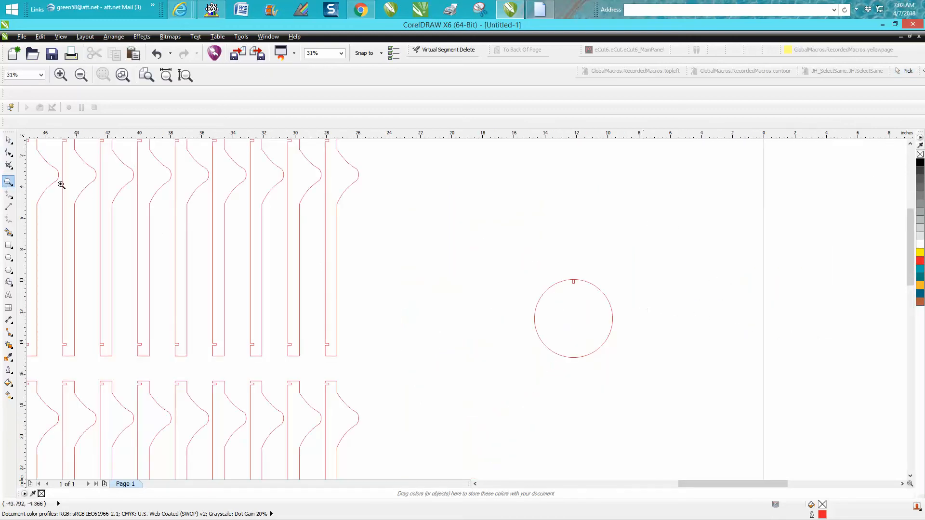
{"action": "left_click", "coordinate": [9, 141]}
{"action": "scroll", "coordinate": [484, 237], "scroll_direction": "down", "scroll_amount": 2}
{"action": "left_click_drag", "start_coordinate": [499, 249], "coordinate": [590, 303]}
{"action": "left_click_drag", "start_coordinate": [532, 276], "coordinate": [795, 296]}
{"action": "key", "text": "p"}
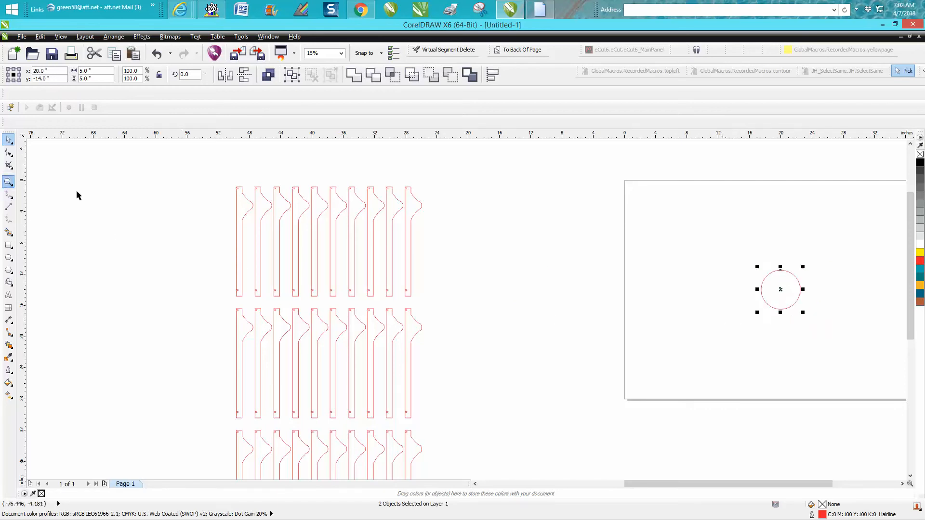
- Centre the small slot rectangle inside the circle, and move it straight up to overlap the circle's top edge
{"action": "left_click_drag", "start_coordinate": [753, 260], "coordinate": [827, 333]}
{"action": "left_click", "coordinate": [9, 182]}
{"action": "left_click_drag", "start_coordinate": [760, 265], "coordinate": [838, 326]}
{"action": "left_click", "coordinate": [9, 140]}
{"action": "left_click", "coordinate": [392, 265]}
{"action": "left_click", "coordinate": [356, 279]}
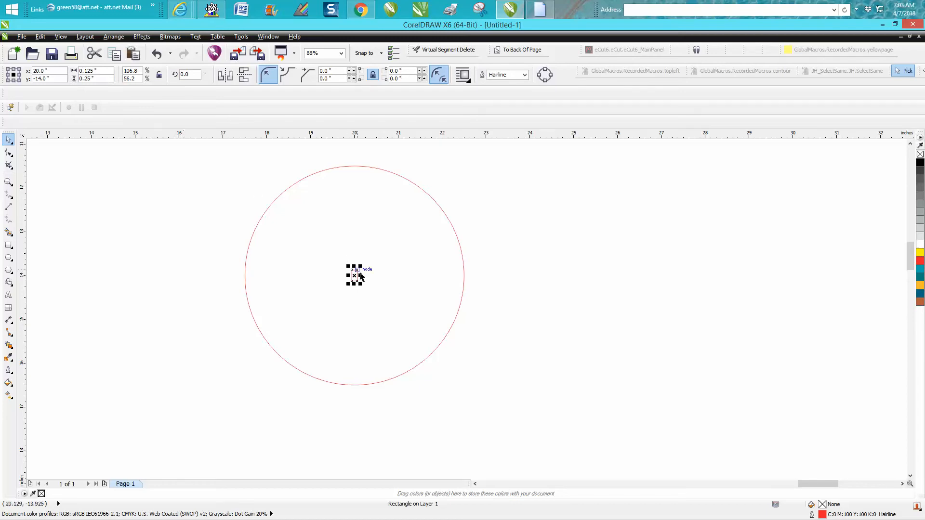
{"action": "left_click_drag", "start_coordinate": [355, 275], "coordinate": [411, 207]}
{"action": "left_click", "coordinate": [8, 182]}
{"action": "left_click", "coordinate": [10, 142]}
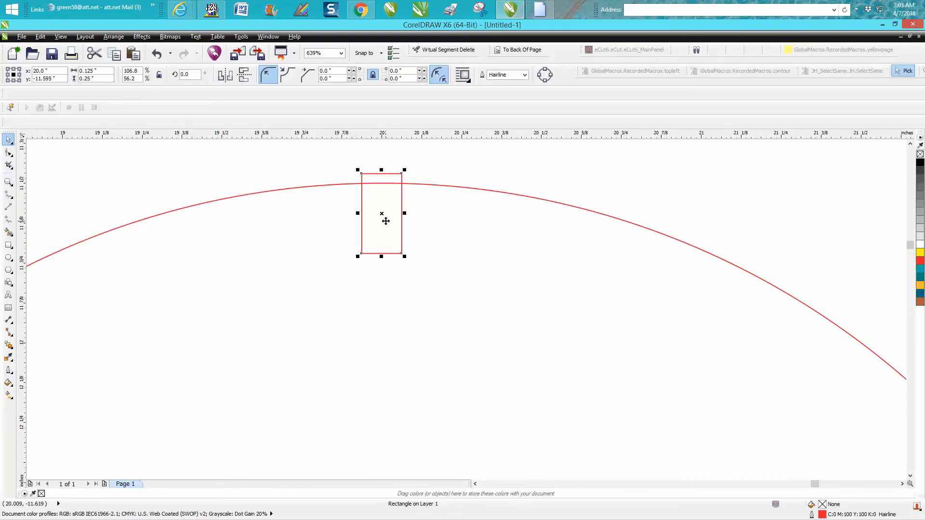
- Try to nudge the slot rectangle down into the circle, and undo the nudge
{"action": "mouse_move", "coordinate": [383, 213]}
{"action": "left_mouse_down"}
{"action": "mouse_move", "coordinate": [386, 221]}
{"action": "mouse_move", "coordinate": [384, 213]}
{"action": "left_mouse_up"}
{"action": "key", "text": "Down"}
{"action": "key", "text": "ctrl+z"}
- Set the nudge distance to 0.001 inch and nudge the slot rectangle down at the circle's top to Y -11.615
{"action": "left_click", "coordinate": [520, 170]}
{"action": "left_click_drag", "start_coordinate": [241, 75], "coordinate": [212, 79]}
{"action": "type", "text": ".001"}
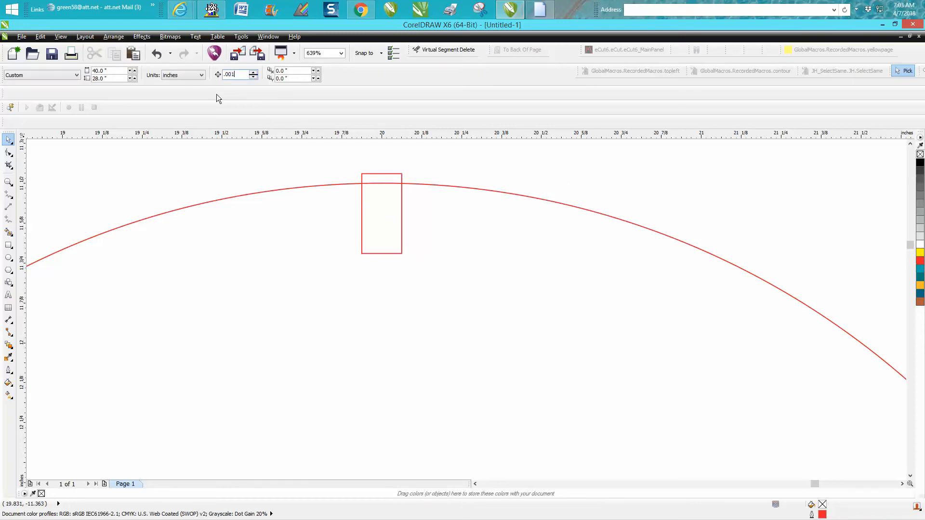
{"action": "left_click", "coordinate": [376, 174]}
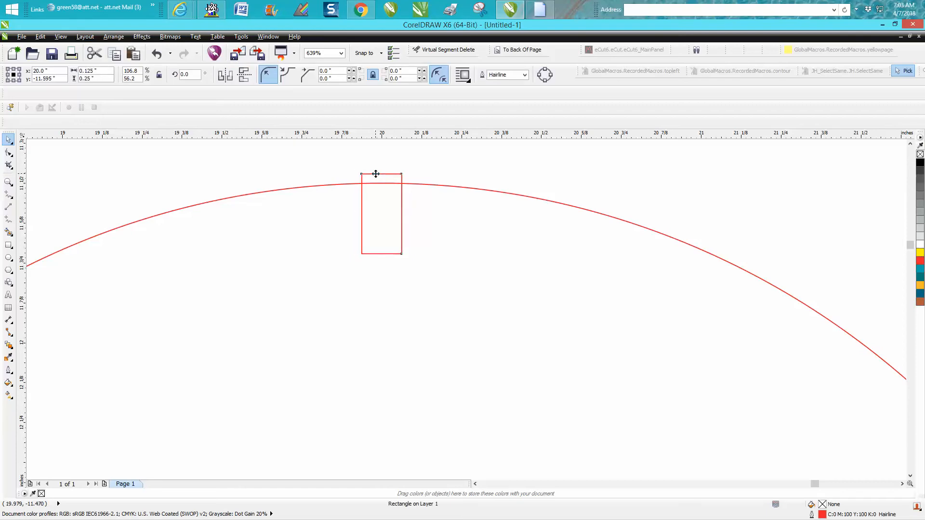
{"action": "key", "text": "Down"}
{"action": "key", "text": "Down"}
{"action": "key", "text": "Down"}
{"action": "key", "text": "Down"}
{"action": "key", "text": "Down"}
{"action": "key", "text": "Down"}
{"action": "key", "text": "Down"}
{"action": "key", "text": "Down"}
{"action": "key", "text": "Down"}
{"action": "key", "text": "Down"}
{"action": "key", "text": "Down"}
{"action": "key", "text": "Down"}
{"action": "key", "text": "Down"}
{"action": "key", "text": "Down"}
{"action": "key", "text": "Down"}
{"action": "key", "text": "Down"}
{"action": "key", "text": "Down"}
{"action": "key", "text": "Down"}
{"action": "key", "text": "Down"}
{"action": "scroll", "coordinate": [422, 180], "scroll_direction": "down", "scroll_amount": 5}
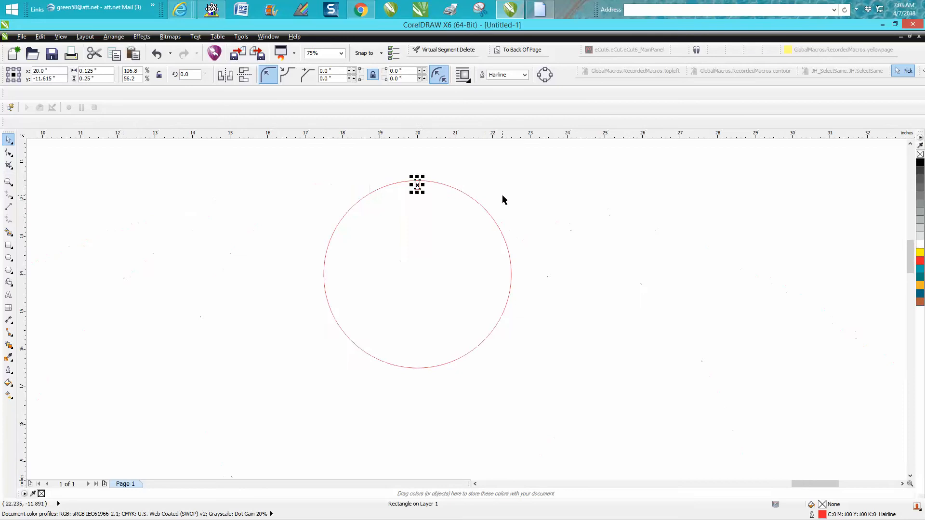
{"action": "left_click", "coordinate": [514, 201]}
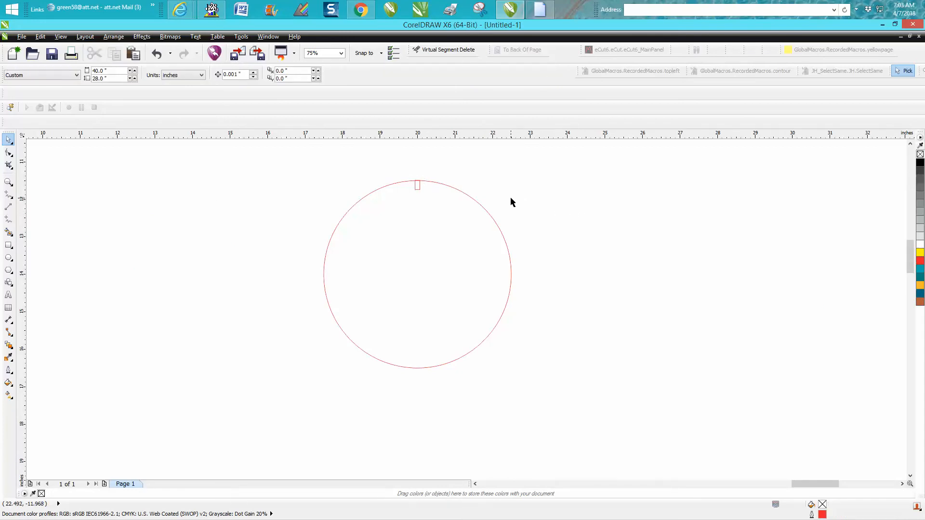
- Use the Rotate transformation to make 40 copies of the slot rectangle at 9° increments around the circle's centre
{"action": "left_click", "coordinate": [418, 188]}
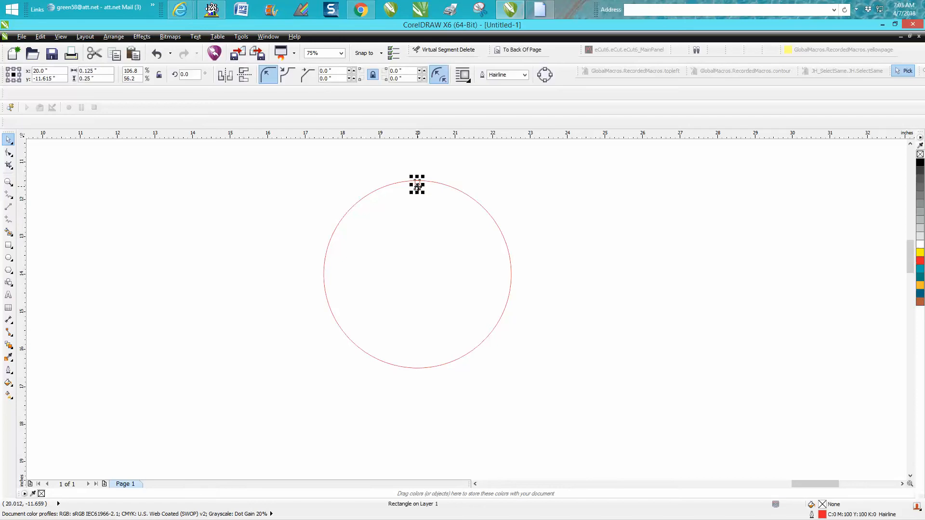
{"action": "left_click", "coordinate": [418, 187]}
{"action": "left_click", "coordinate": [114, 36]}
{"action": "mouse_move", "coordinate": [129, 49]}
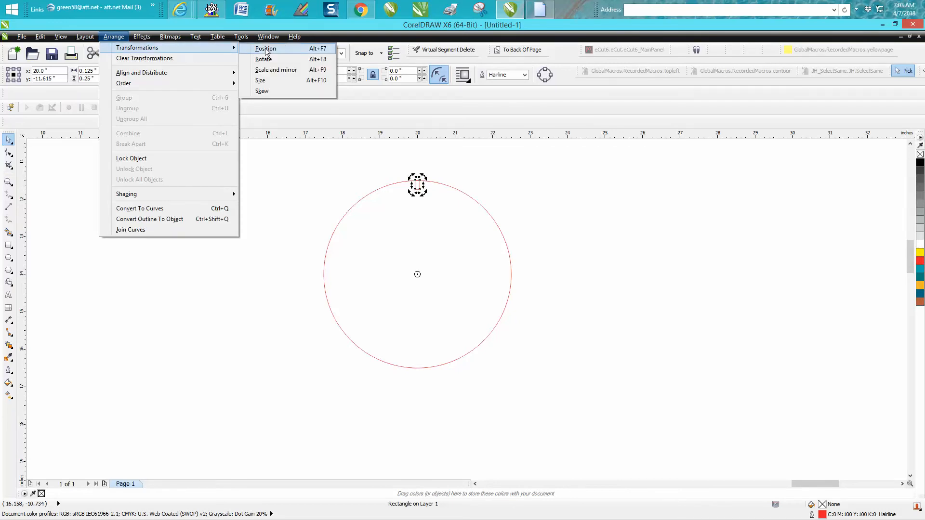
{"action": "left_click", "coordinate": [289, 67]}
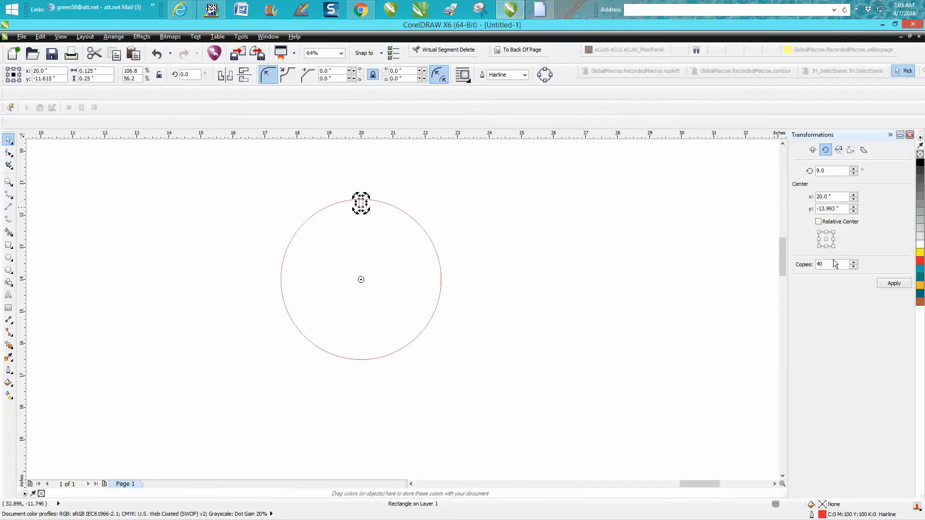
{"action": "left_click_drag", "start_coordinate": [828, 171], "coordinate": [803, 173]}
{"action": "key", "text": "Return"}
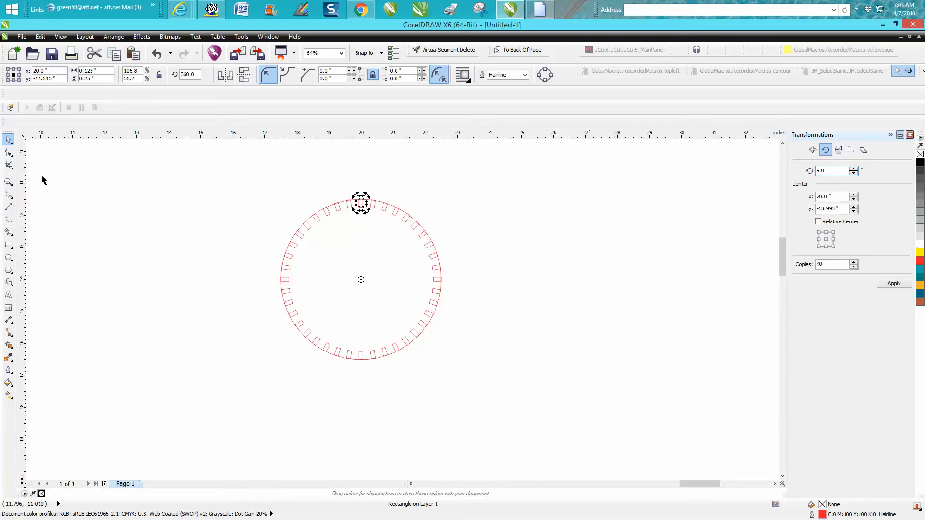
- Select the circle with all slot rectangles and cut the slots out of it with Back Minus Front
{"action": "left_click", "coordinate": [8, 182]}
{"action": "left_click_drag", "start_coordinate": [260, 189], "coordinate": [547, 377]}
{"action": "left_click", "coordinate": [9, 140]}
{"action": "scroll", "coordinate": [210, 168], "scroll_direction": "down", "scroll_amount": 2}
{"action": "left_click_drag", "start_coordinate": [194, 154], "coordinate": [424, 345]}
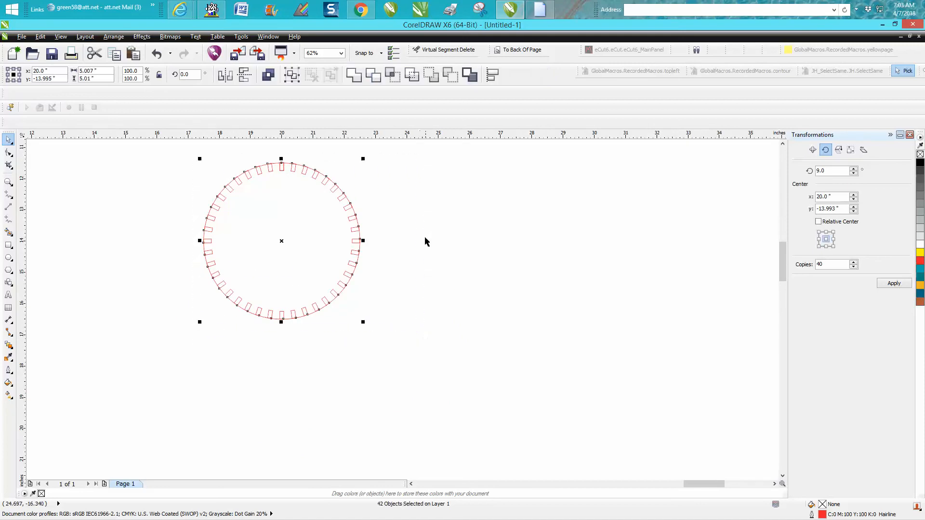
{"action": "left_click", "coordinate": [455, 79]}
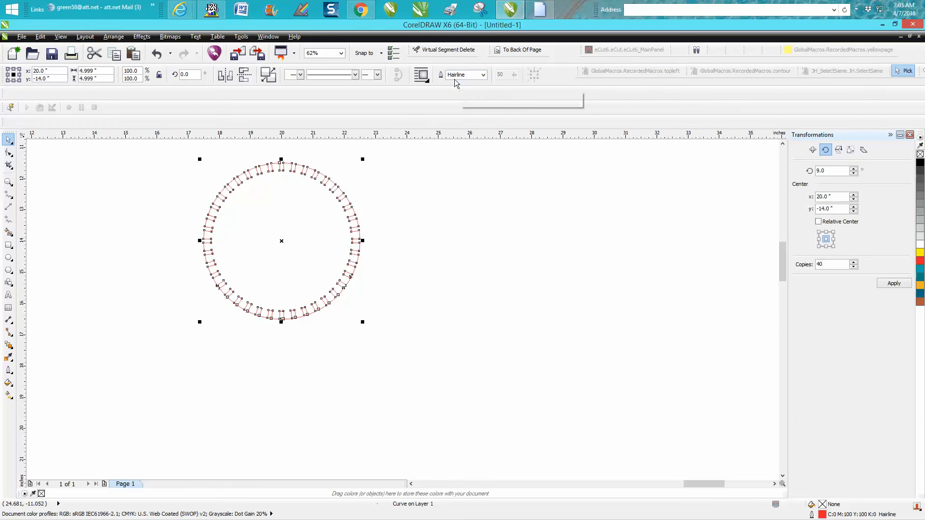
- Inspect the slots cut around the disc's rim, examining their shape near the top up close
{"action": "left_click", "coordinate": [8, 183]}
{"action": "left_click_drag", "start_coordinate": [260, 157], "coordinate": [323, 197]}
{"action": "scroll", "coordinate": [323, 197], "scroll_direction": "down", "scroll_amount": 3}
{"action": "scroll", "coordinate": [322, 197], "scroll_direction": "down", "scroll_amount": 5}
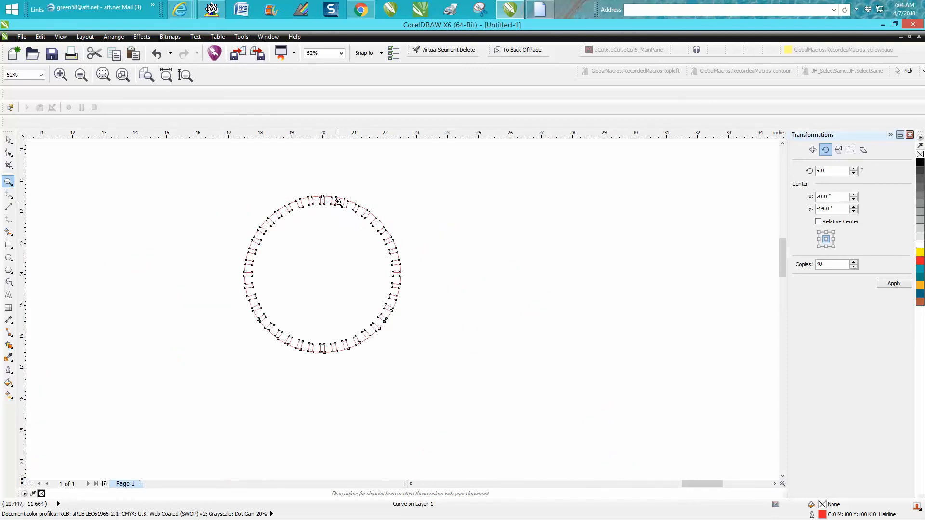
{"action": "left_click", "coordinate": [8, 139]}
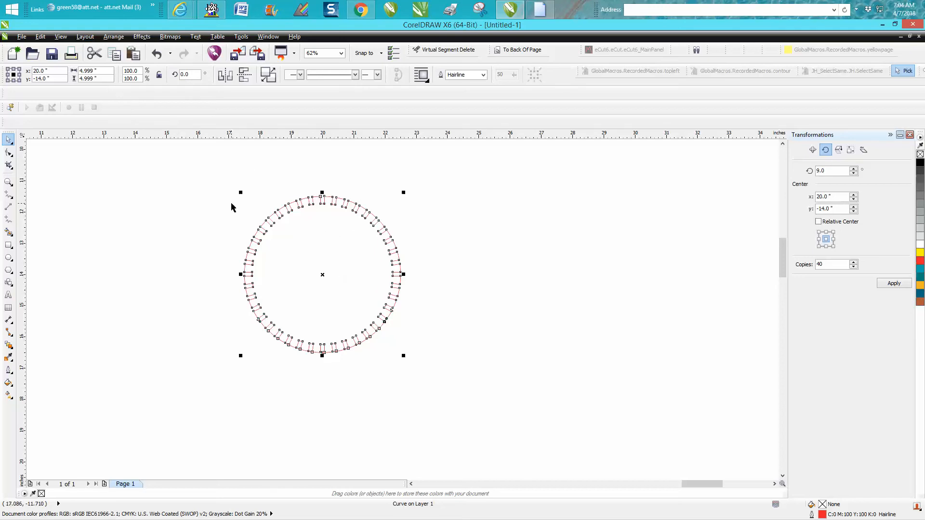
{"action": "left_click", "coordinate": [8, 182]}
{"action": "left_click_drag", "start_coordinate": [293, 190], "coordinate": [372, 227]}
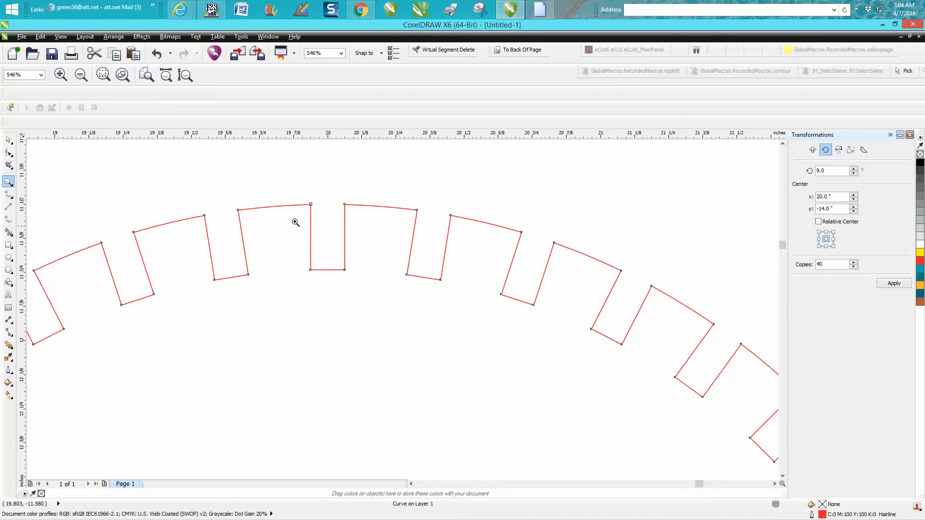
{"action": "scroll", "coordinate": [282, 230], "scroll_direction": "down", "scroll_amount": 5}
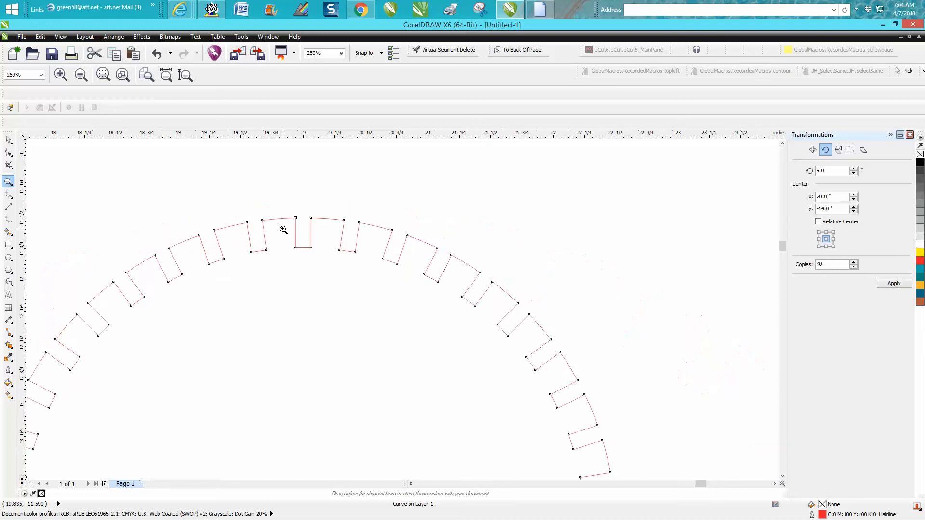
{"action": "scroll", "coordinate": [285, 228], "scroll_direction": "down", "scroll_amount": 3}
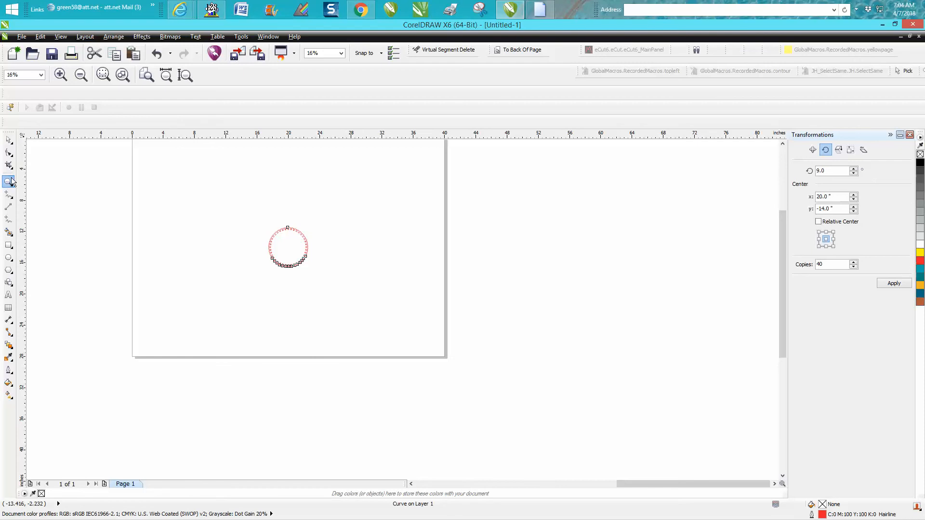
- Place a copy of the slotted disc beside the original and draw a centred circle about 4.1 inches across inside the original
{"action": "left_click_drag", "start_coordinate": [266, 220], "coordinate": [344, 268]}
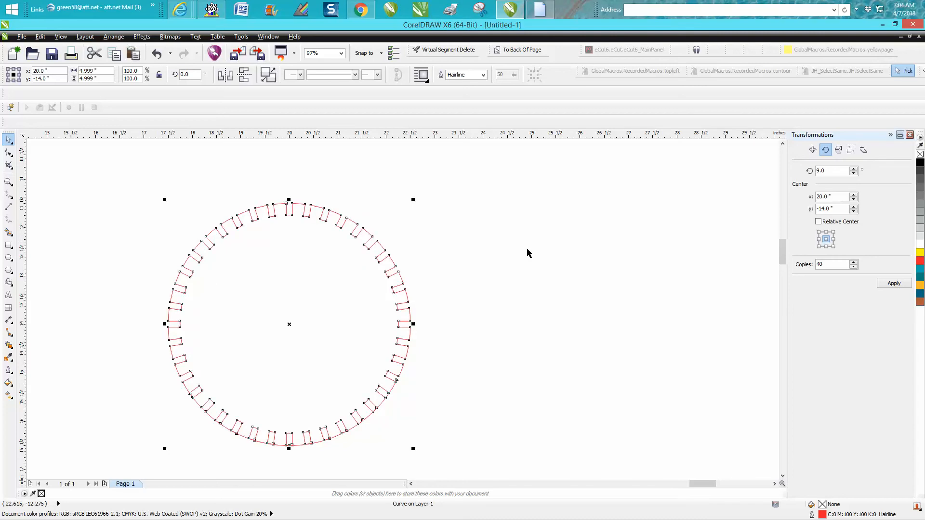
{"action": "left_click_drag", "start_coordinate": [290, 329], "coordinate": [579, 312]}
{"action": "left_click", "coordinate": [9, 258]}
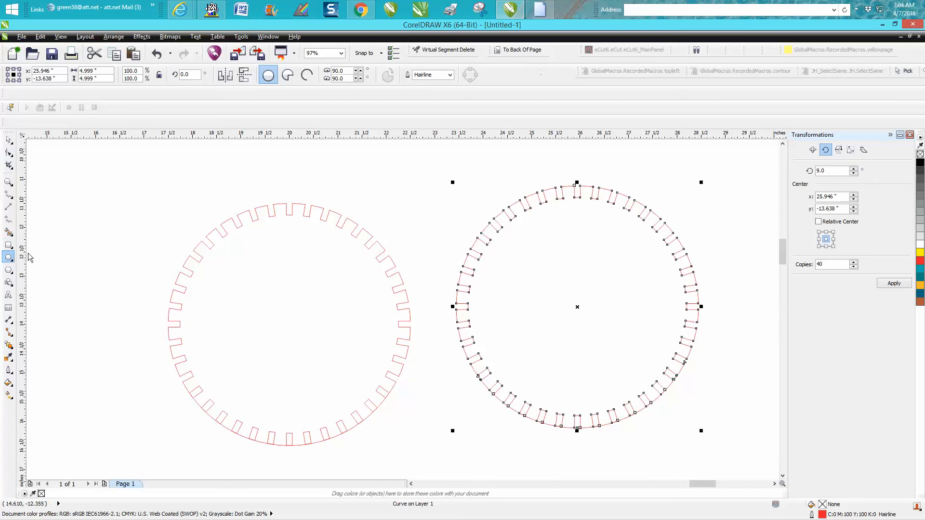
{"action": "mouse_move", "coordinate": [271, 188]}
{"action": "left_mouse_down"}
{"action": "mouse_move", "coordinate": [129, 328]}
{"action": "mouse_move", "coordinate": [126, 395]}
{"action": "left_mouse_up"}
{"action": "key", "text": "p"}
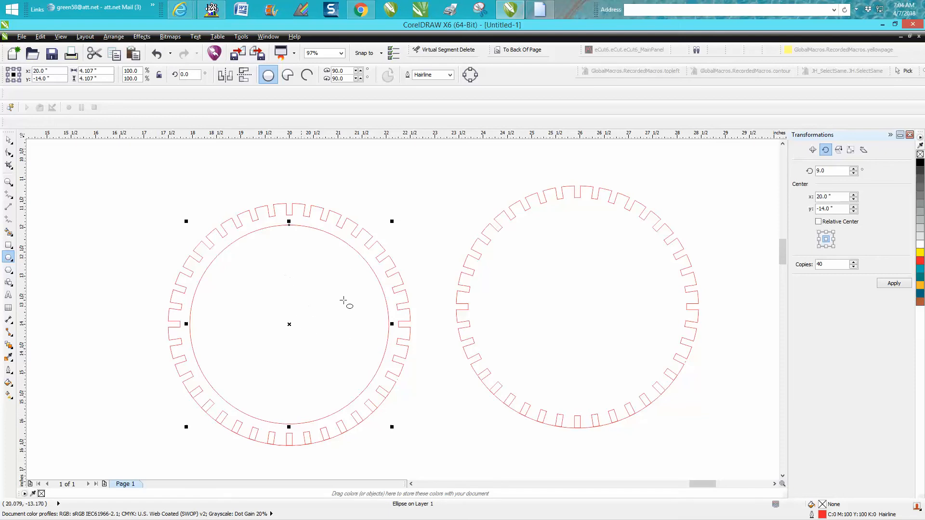
- Move the slotted disc with its inner circle to the page's upper right area, and centre the plain slotted disc on the page
{"action": "scroll", "coordinate": [282, 287], "scroll_direction": "down", "scroll_amount": 3}
{"action": "left_click", "coordinate": [9, 139]}
{"action": "left_click_drag", "start_coordinate": [190, 232], "coordinate": [326, 346]}
{"action": "left_click_drag", "start_coordinate": [271, 290], "coordinate": [421, 214]}
{"action": "left_click", "coordinate": [366, 260]}
{"action": "key", "text": "ctrl+l"}
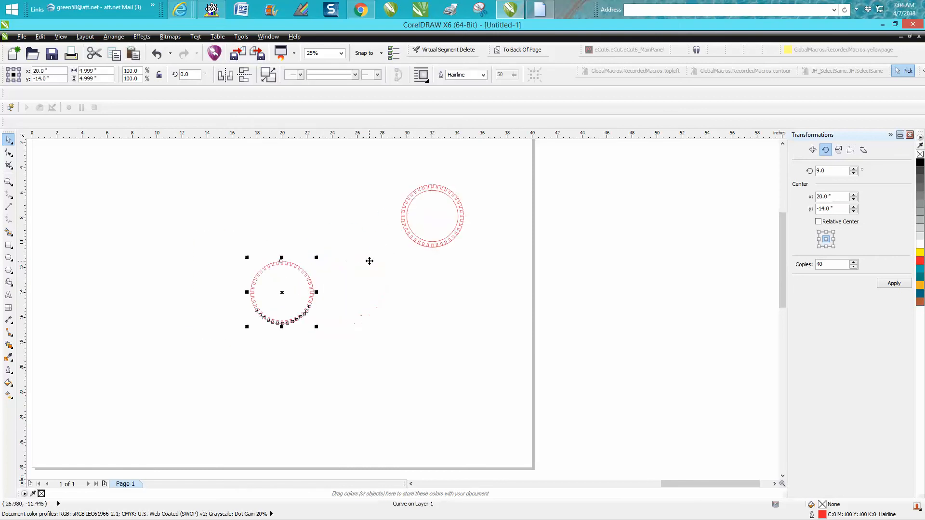
- Draw a circle 0.5 by 0.5 inch and centre it on the page inside the plain slotted disc
{"action": "left_click", "coordinate": [9, 182]}
{"action": "left_click_drag", "start_coordinate": [221, 246], "coordinate": [375, 343]}
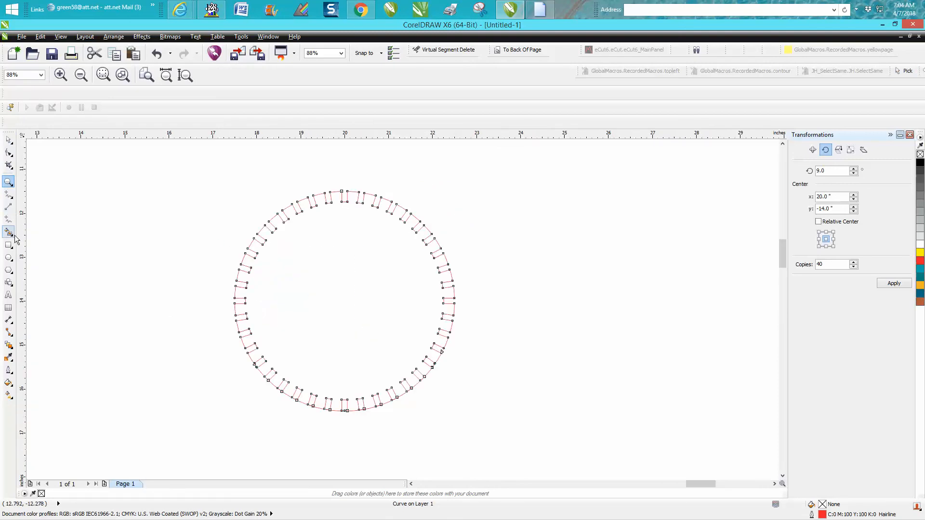
{"action": "left_click", "coordinate": [9, 257]}
{"action": "left_click_drag", "start_coordinate": [135, 250], "coordinate": [127, 240]}
{"action": "double_click", "coordinate": [104, 70]}
{"action": "type", "text": ".5"}
{"action": "key", "text": "Tab"}
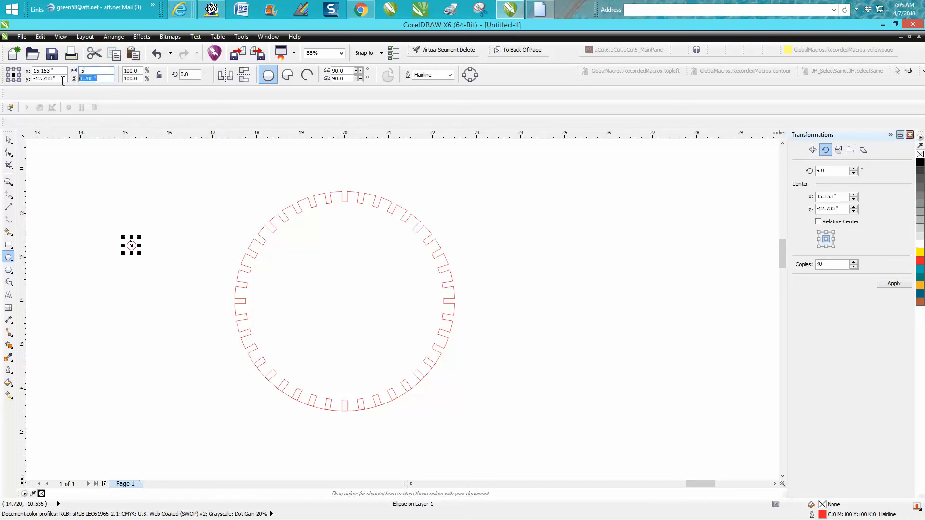
{"action": "type", "text": ".5"}
{"action": "key", "text": "Return"}
{"action": "key", "text": "p"}
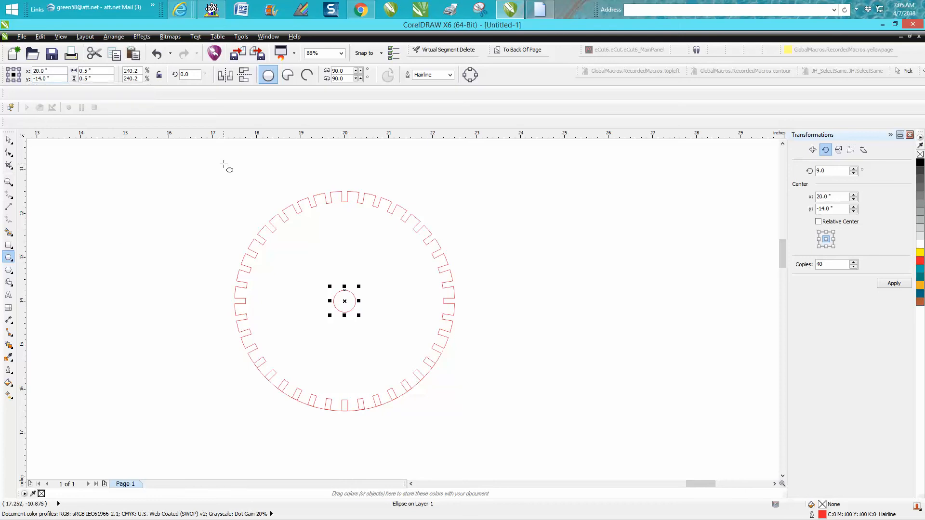
- Move both slotted discs off the page, placing one above the other just beyond its right edge
{"action": "scroll", "coordinate": [265, 181], "scroll_direction": "down", "scroll_amount": 3}
{"action": "left_click", "coordinate": [8, 139]}
{"action": "left_click_drag", "start_coordinate": [281, 180], "coordinate": [350, 234]}
{"action": "left_click_drag", "start_coordinate": [313, 209], "coordinate": [541, 225]}
{"action": "left_click_drag", "start_coordinate": [331, 150], "coordinate": [465, 207]}
{"action": "left_click_drag", "start_coordinate": [380, 167], "coordinate": [531, 184]}
{"action": "scroll", "coordinate": [431, 213], "scroll_direction": "down", "scroll_amount": 1}
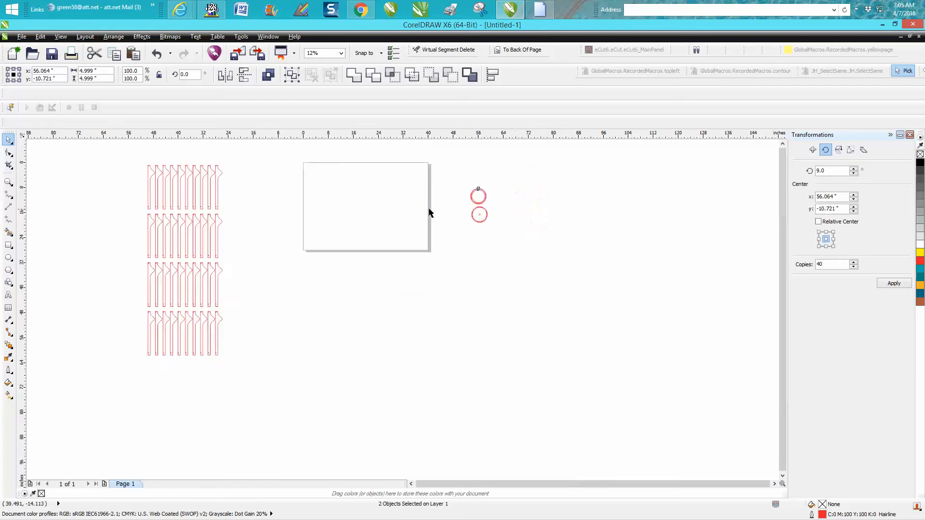
- Compare the lamp reference photo with the rows of notched slats, examining the spiral bulge and the slat shapes up close
{"action": "scroll", "coordinate": [430, 213], "scroll_direction": "down", "scroll_amount": 1}
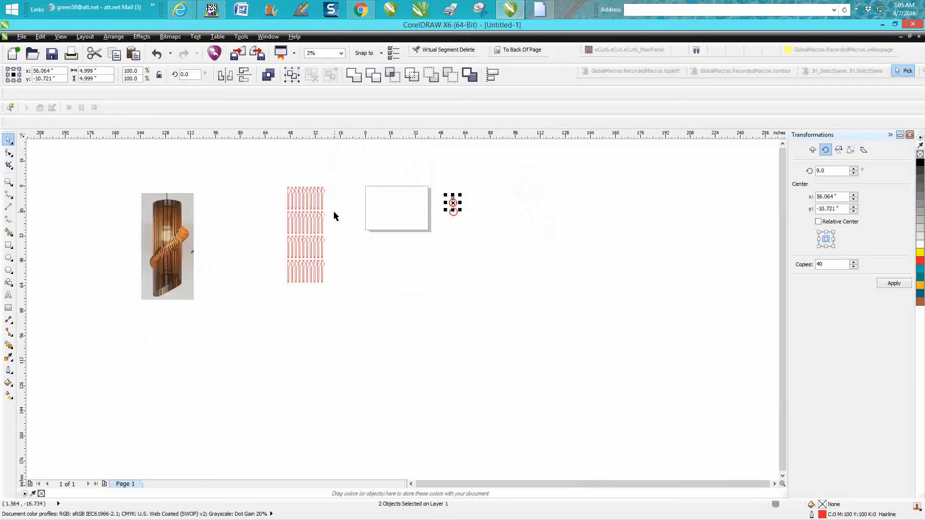
{"action": "left_click", "coordinate": [8, 182]}
{"action": "left_click_drag", "start_coordinate": [273, 179], "coordinate": [395, 307]}
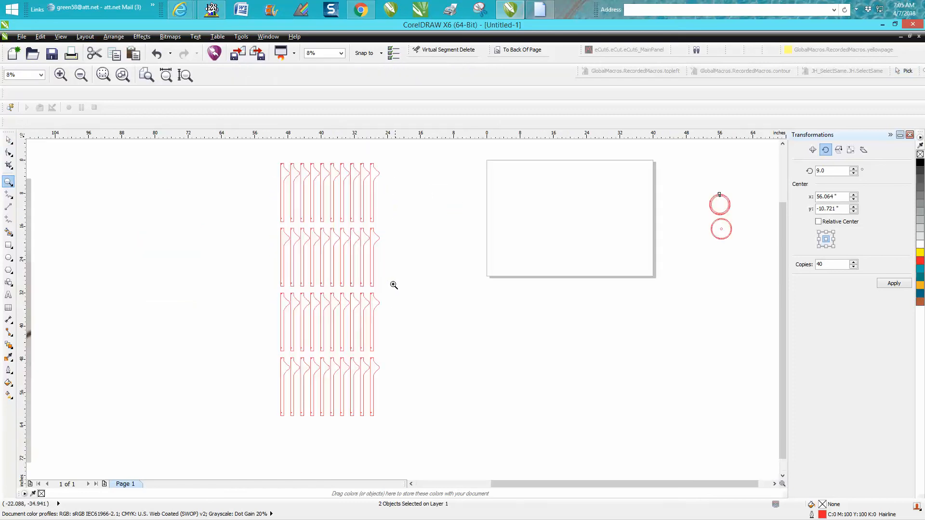
{"action": "scroll", "coordinate": [398, 219], "scroll_direction": "down", "scroll_amount": 1}
{"action": "left_click_drag", "start_coordinate": [221, 215], "coordinate": [299, 315]}
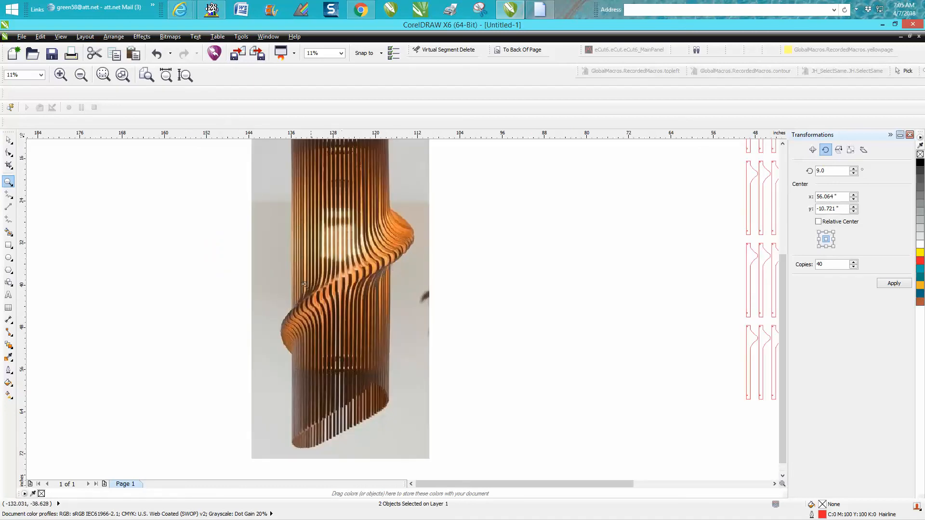
{"action": "scroll", "coordinate": [266, 321], "scroll_direction": "down", "scroll_amount": 1}
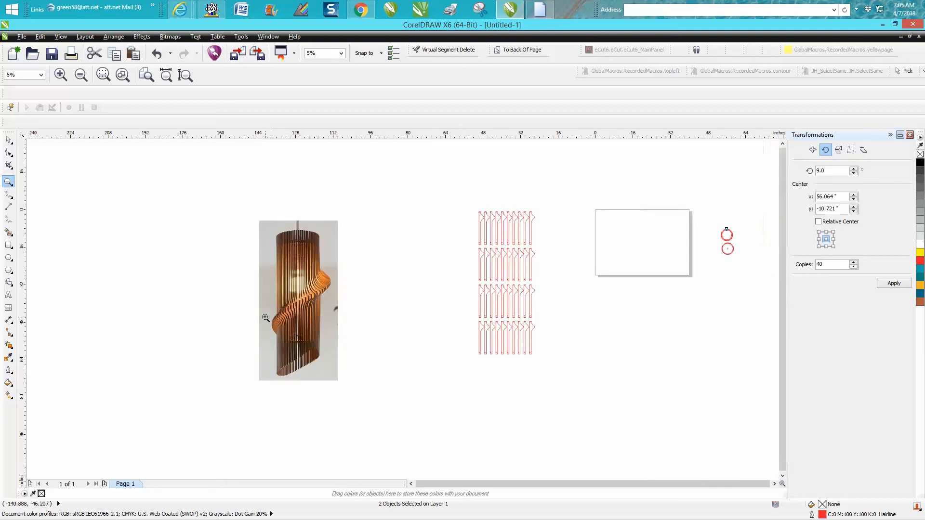
{"action": "scroll", "coordinate": [265, 316], "scroll_direction": "down", "scroll_amount": 1}
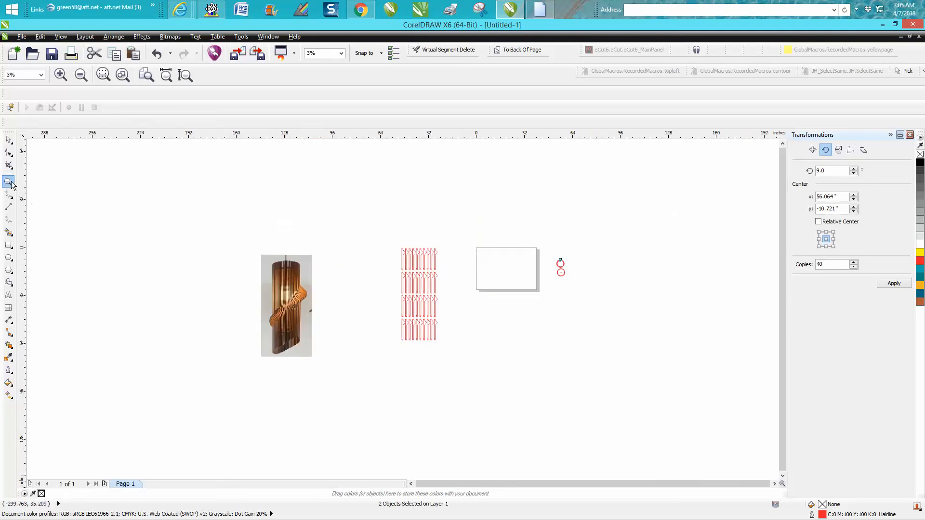
{"action": "left_click_drag", "start_coordinate": [399, 242], "coordinate": [490, 348]}
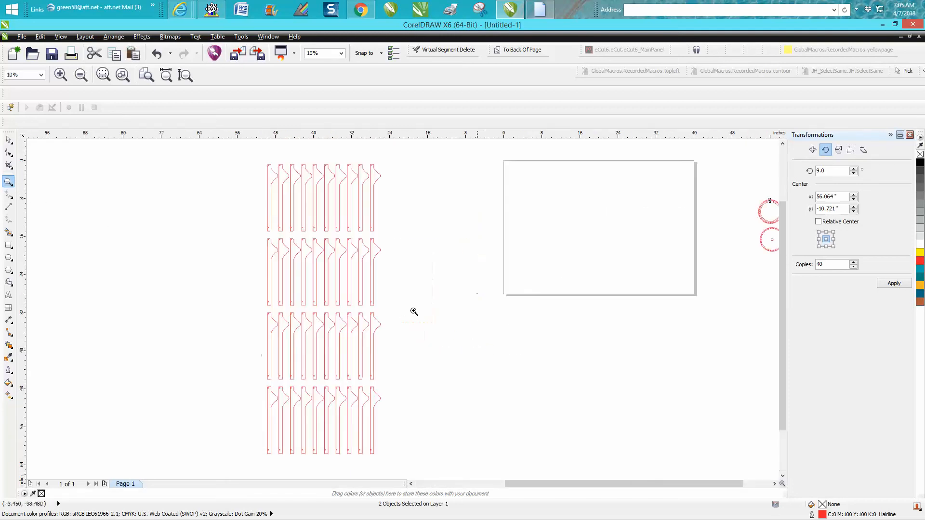
{"action": "left_click_drag", "start_coordinate": [259, 163], "coordinate": [438, 313]}
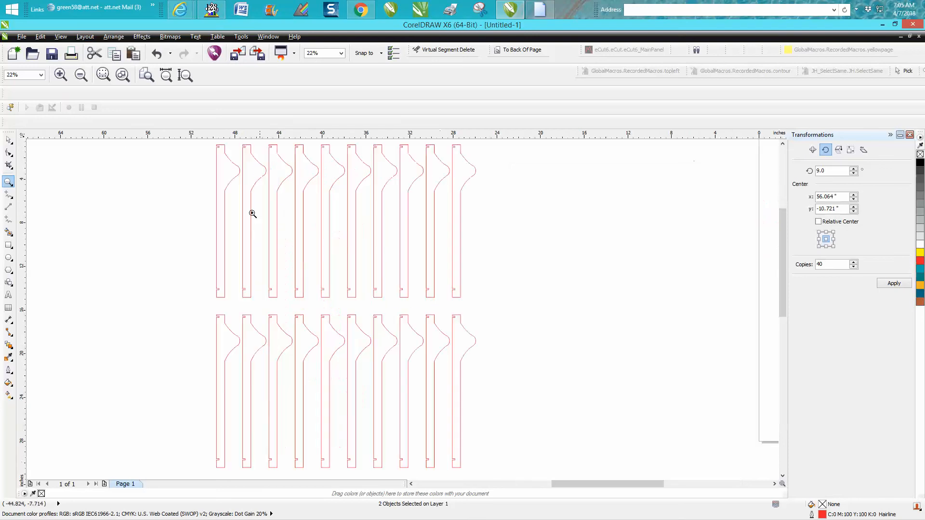
{"action": "scroll", "coordinate": [205, 163], "scroll_direction": "down", "scroll_amount": 2}
{"action": "left_click_drag", "start_coordinate": [199, 155], "coordinate": [277, 236]}
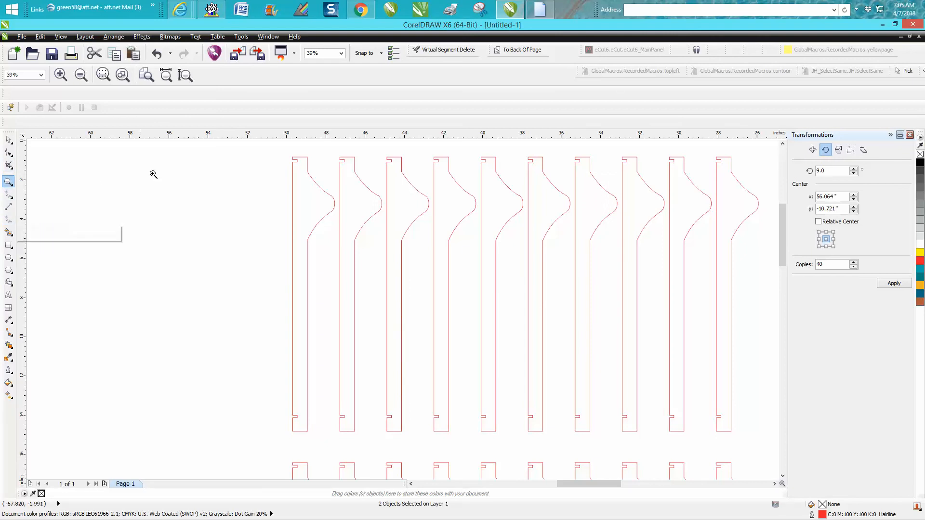
- Place a vertically mirrored copy of the first slat in the upper row directly over the original
{"action": "left_click", "coordinate": [9, 140]}
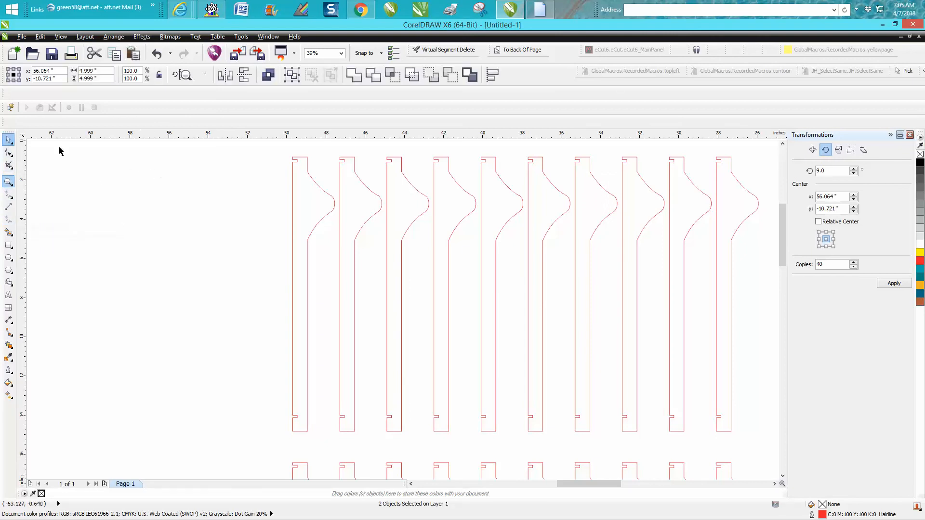
{"action": "left_click", "coordinate": [319, 185]}
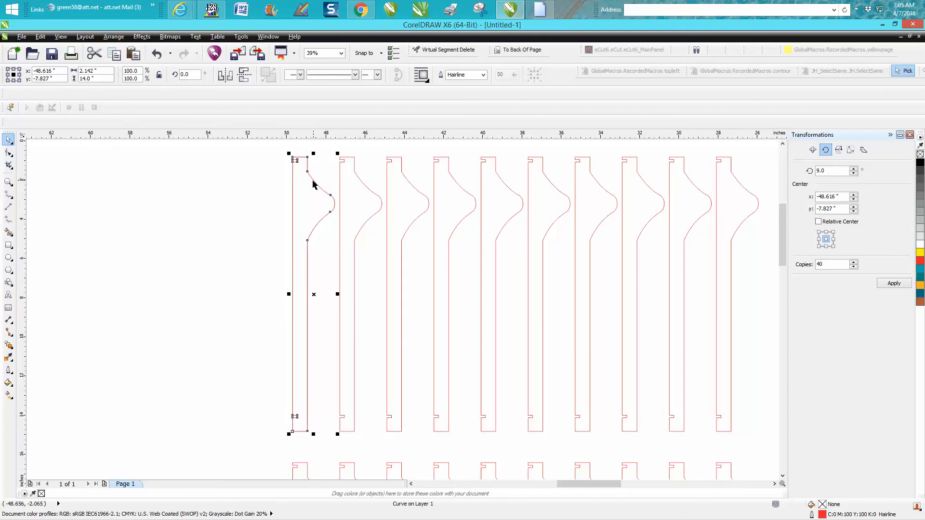
{"action": "left_click", "coordinate": [244, 78]}
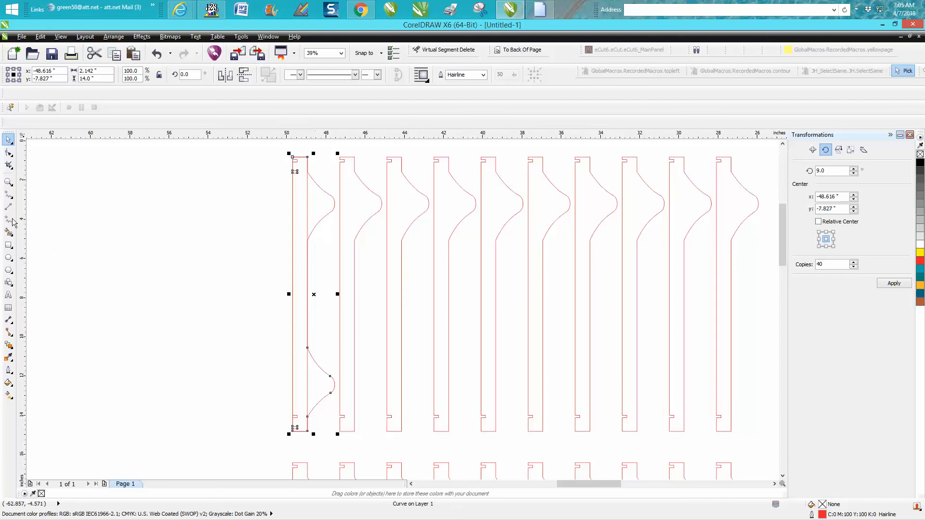
{"action": "left_click", "coordinate": [9, 182]}
{"action": "left_click_drag", "start_coordinate": [283, 172], "coordinate": [398, 364]}
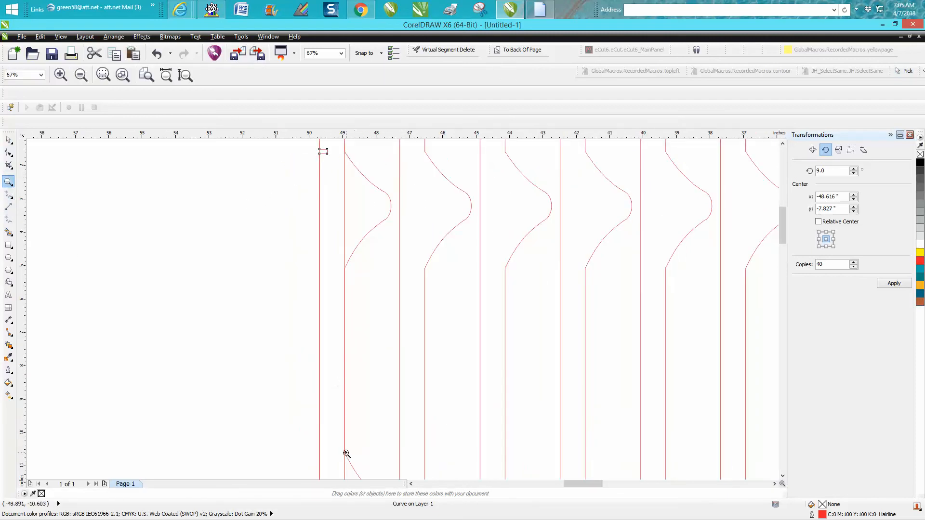
{"action": "right_click", "coordinate": [349, 155]}
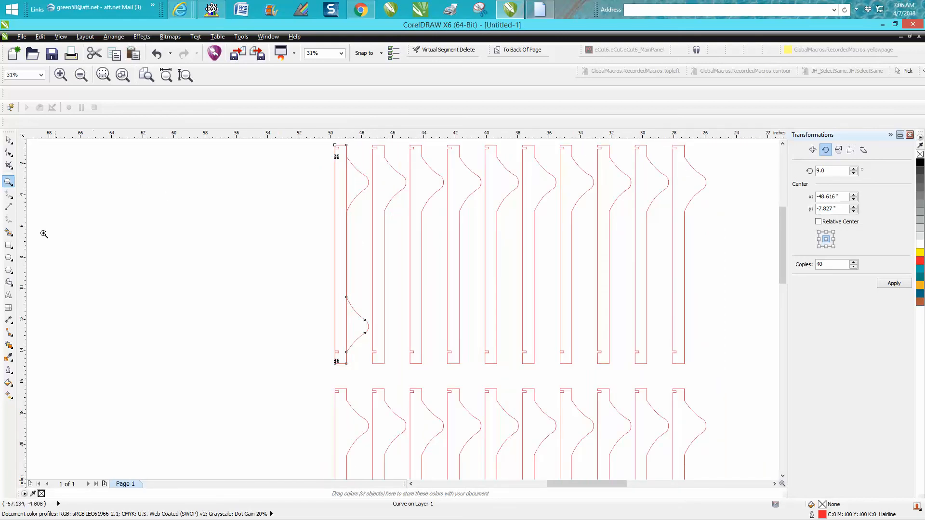
- Dimension the vertical distance between the upper ends of the original and mirrored bumps, with the dimension line left of the slat
{"action": "left_click", "coordinate": [9, 319]}
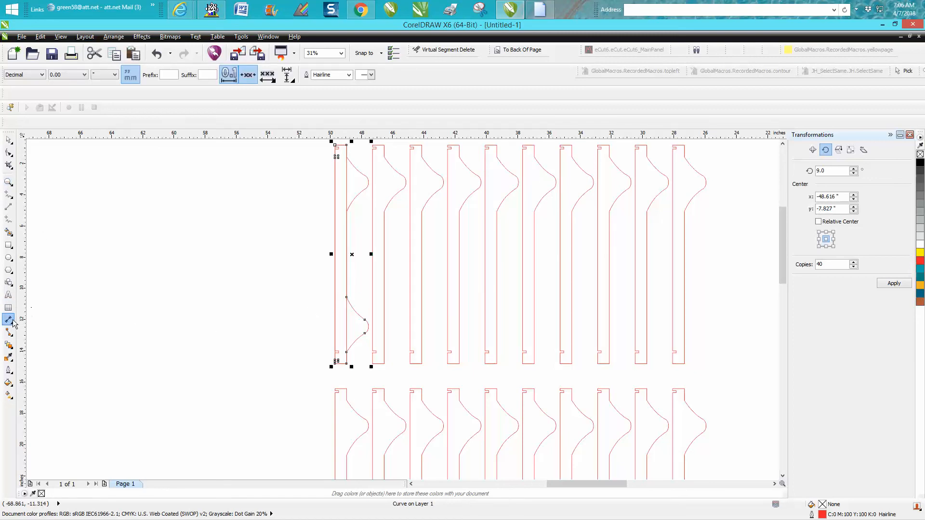
{"action": "left_click_drag", "start_coordinate": [347, 297], "coordinate": [347, 157]}
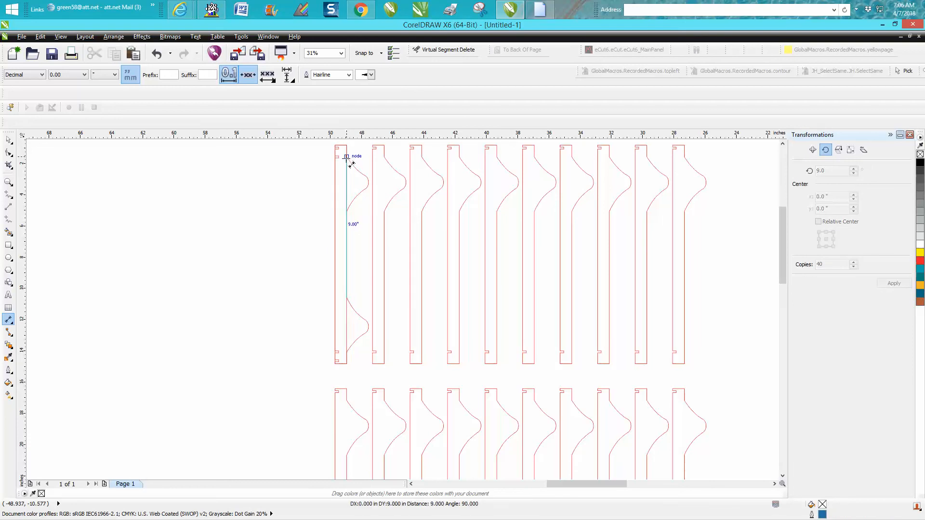
{"action": "left_click", "coordinate": [297, 163]}
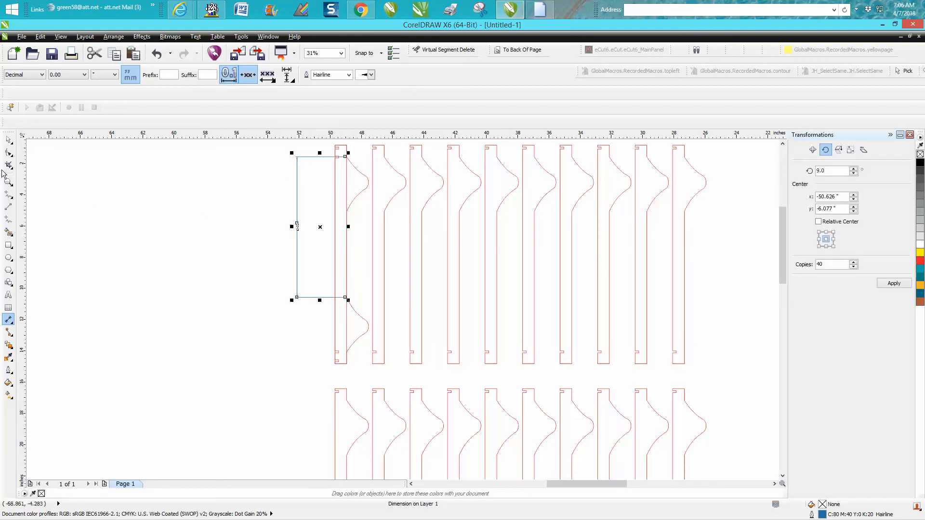
- Enlarge the text of the bump-distance dimension to 100 pt
{"action": "left_click", "coordinate": [10, 140]}
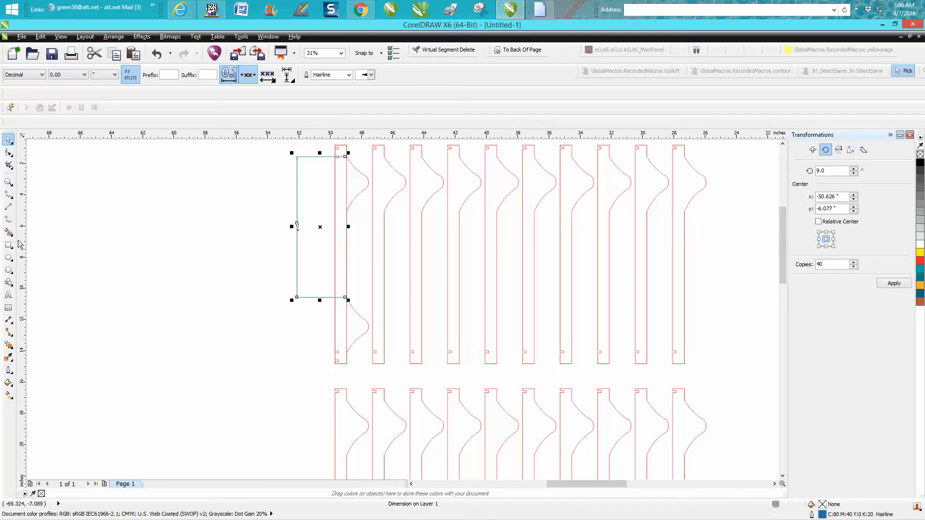
{"action": "left_click", "coordinate": [8, 294]}
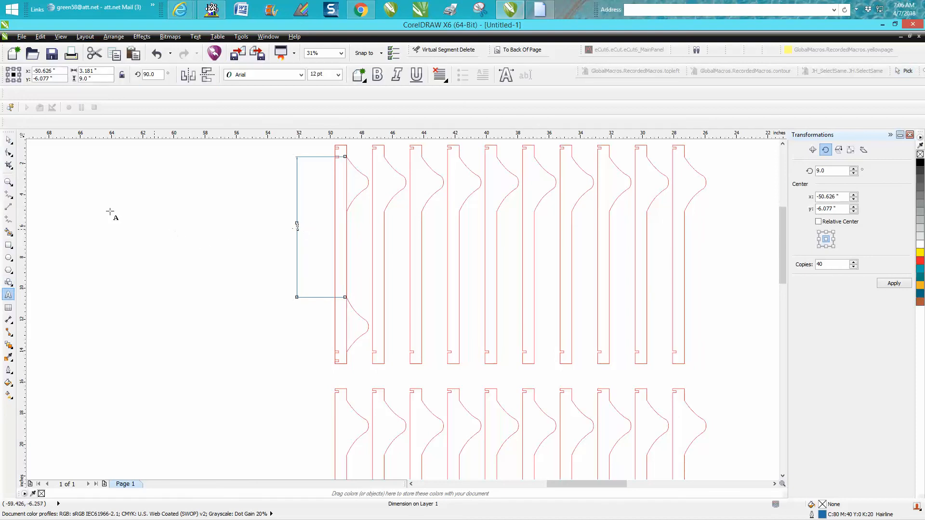
{"action": "left_click", "coordinate": [13, 141]}
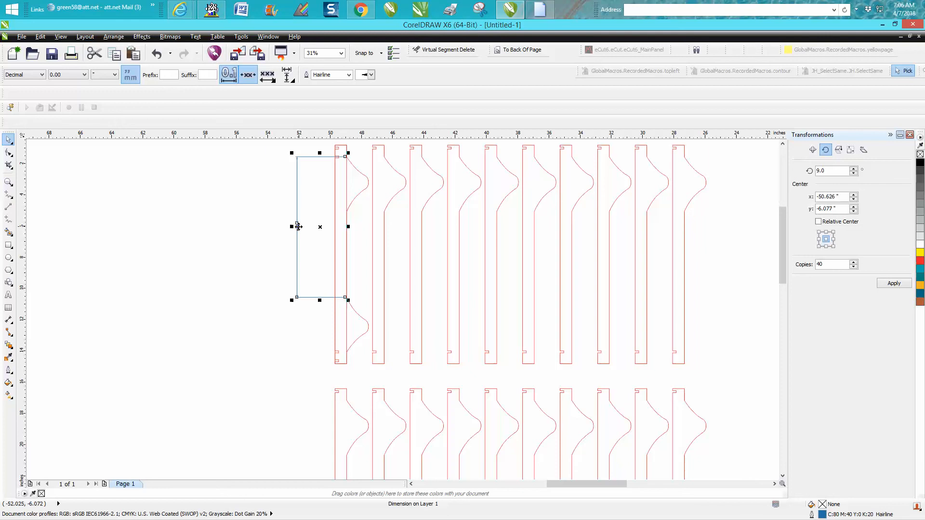
{"action": "left_click", "coordinate": [296, 228], "text": "ctrl"}
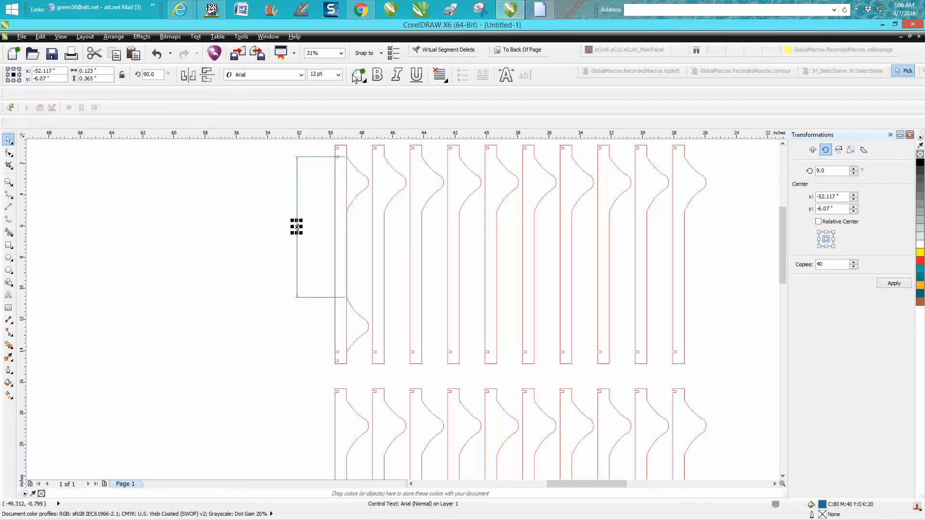
{"action": "type", "text": "00"}
{"action": "key", "text": "Return"}
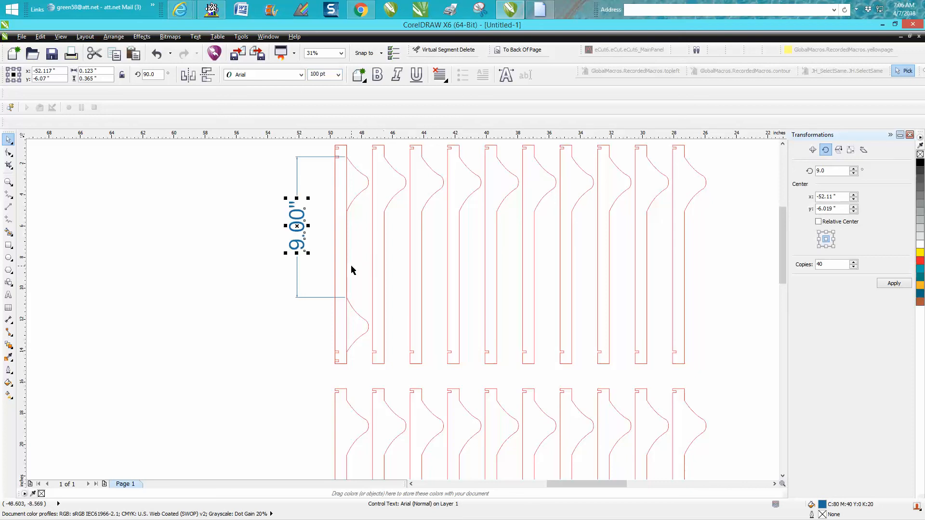
- Delete the vertical dimension and the mirrored copy lying over the first slat
{"action": "scroll", "coordinate": [348, 271], "scroll_direction": "down", "scroll_amount": 1}
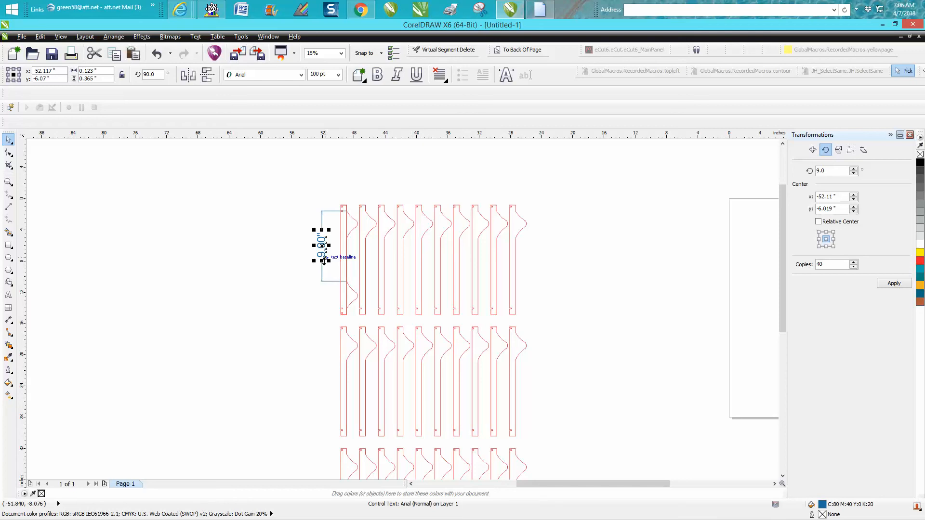
{"action": "key", "text": "Delete"}
{"action": "left_click", "coordinate": [352, 289]}
{"action": "key", "text": "Escape"}
- Set the document's nudge distance to 0.225 inches with no slat selected
{"action": "left_click", "coordinate": [8, 182]}
{"action": "left_click_drag", "start_coordinate": [312, 197], "coordinate": [618, 372]}
{"action": "left_click", "coordinate": [8, 153]}
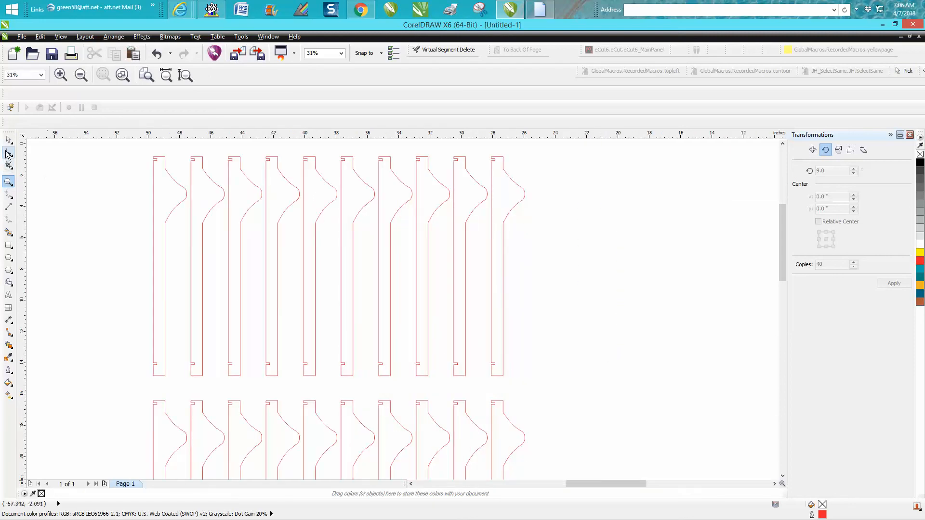
{"action": "left_click", "coordinate": [171, 178]}
{"action": "left_click", "coordinate": [8, 139]}
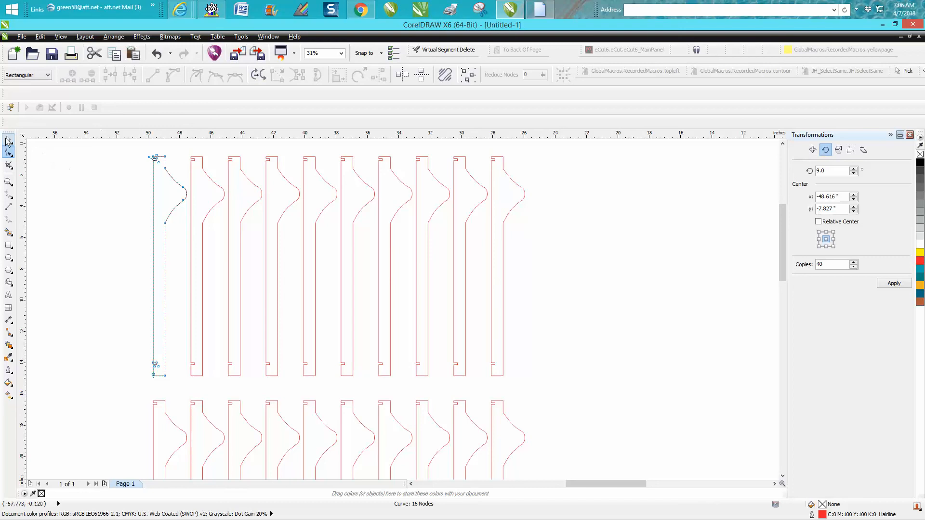
{"action": "key", "text": "Escape"}
{"action": "left_click_drag", "start_coordinate": [240, 76], "coordinate": [216, 75]}
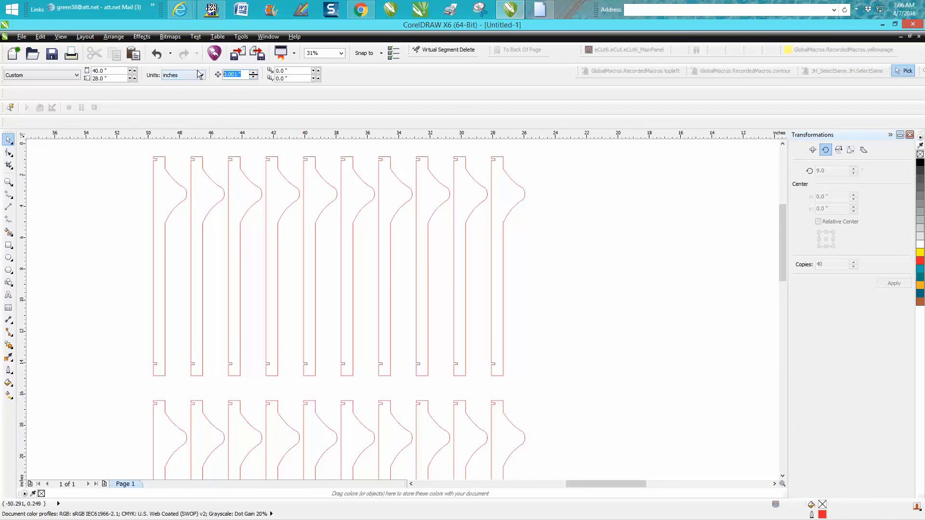
{"action": "type", "text": ".225"}
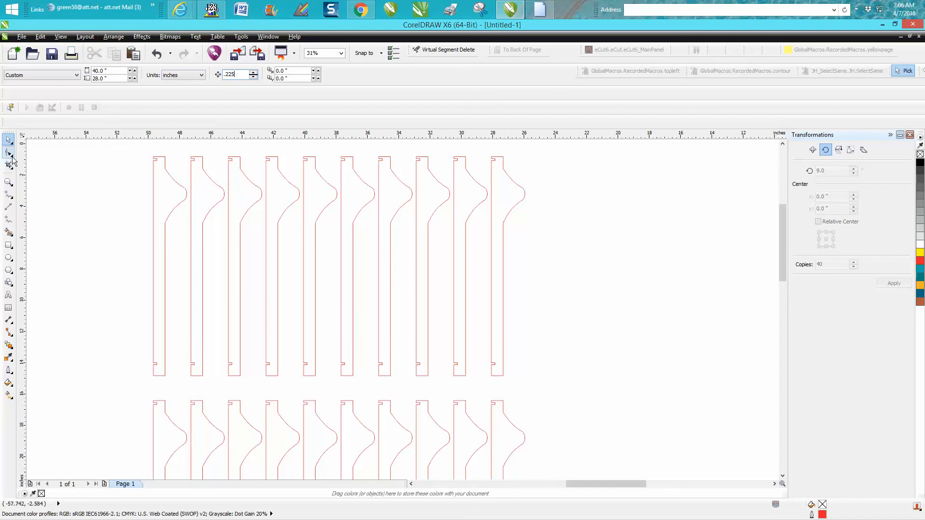
- Move the four bump nodes of the second slat in the upper row down by one 0.225-inch nudge
{"action": "left_click", "coordinate": [8, 153]}
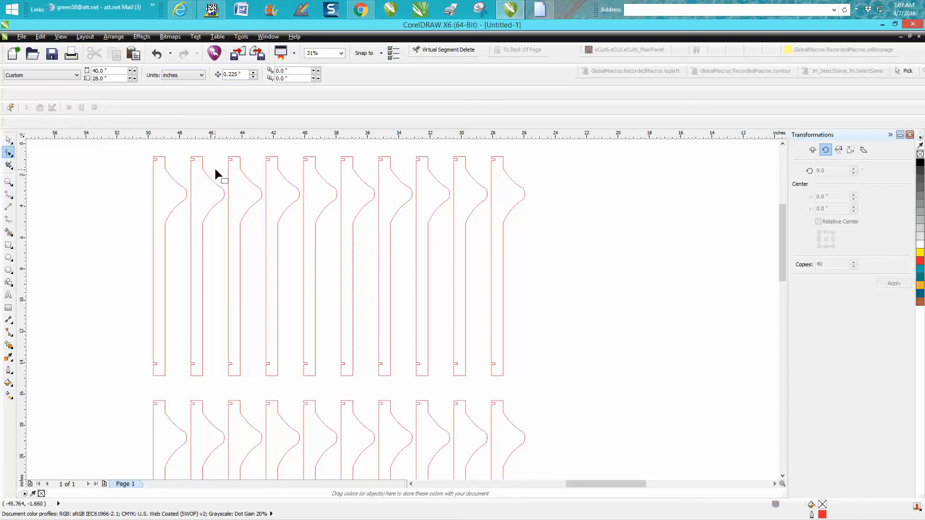
{"action": "left_click", "coordinate": [216, 188]}
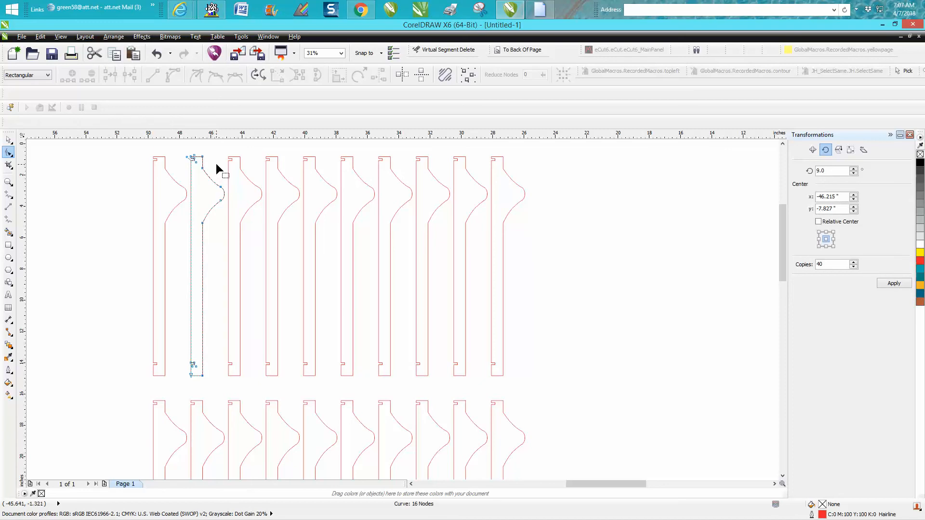
{"action": "left_click_drag", "start_coordinate": [227, 166], "coordinate": [193, 232]}
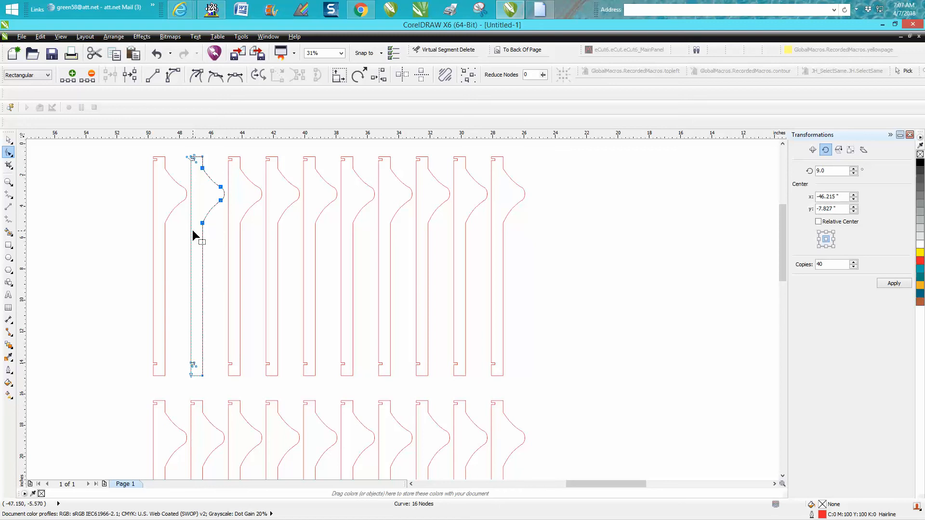
{"action": "key", "text": "Down"}
- Try to move the third slat's bump nodes down by two 0.225-inch nudges, and undo the attempt
{"action": "left_click", "coordinate": [258, 192]}
{"action": "left_click_drag", "start_coordinate": [240, 230], "coordinate": [232, 235]}
{"action": "key", "text": "Down"}
{"action": "key", "text": "Down"}
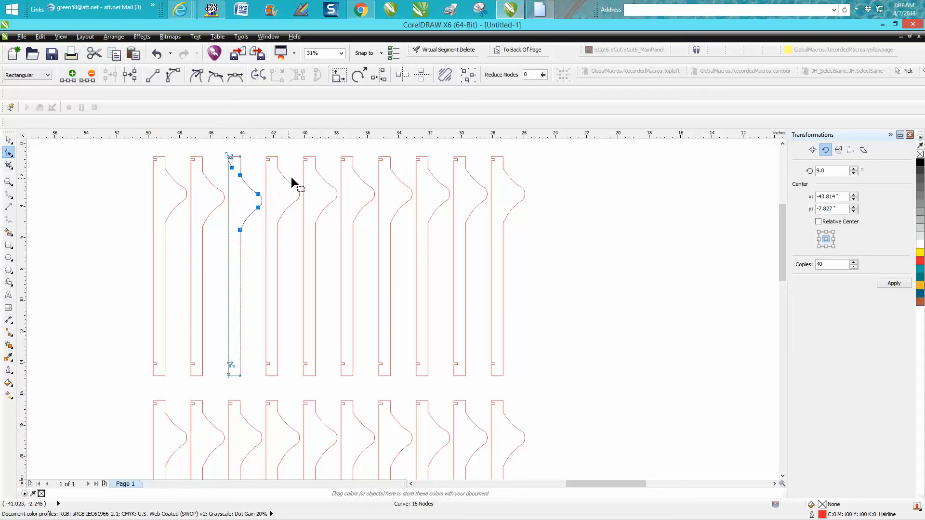
{"action": "left_click", "coordinate": [156, 54]}
{"action": "left_click", "coordinate": [157, 55]}
- Try to move the fourth upper-row slat's bump nodes down by two 0.225-inch nudges, and undo the attempt
{"action": "left_click", "coordinate": [268, 165]}
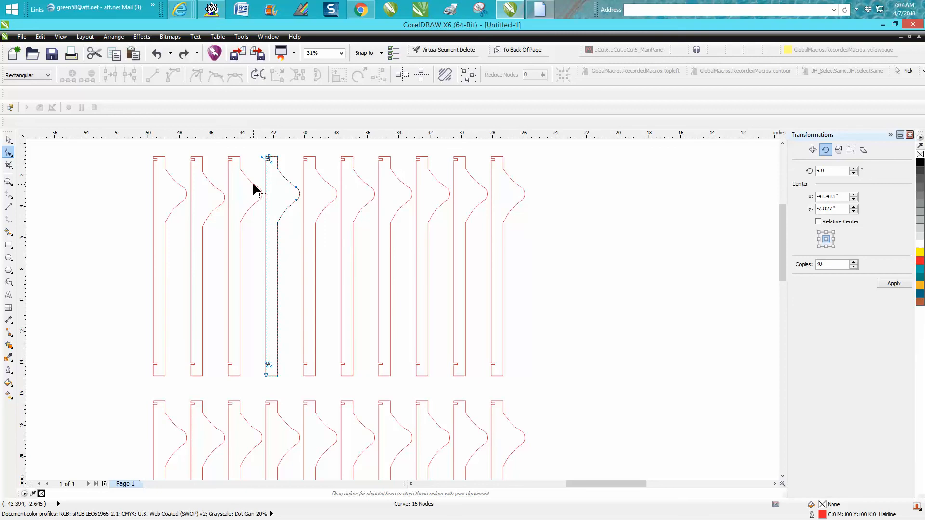
{"action": "left_click", "coordinate": [8, 183]}
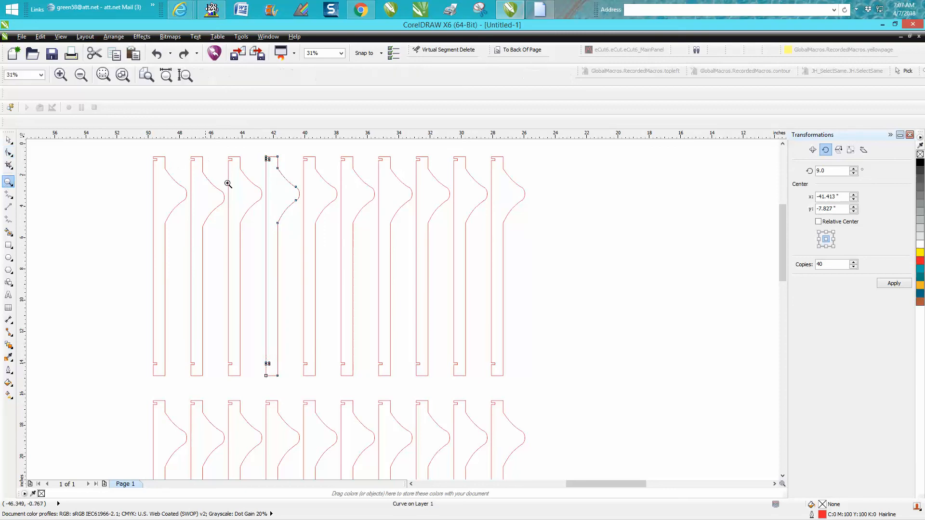
{"action": "left_click_drag", "start_coordinate": [205, 154], "coordinate": [333, 235]}
{"action": "left_click", "coordinate": [9, 153]}
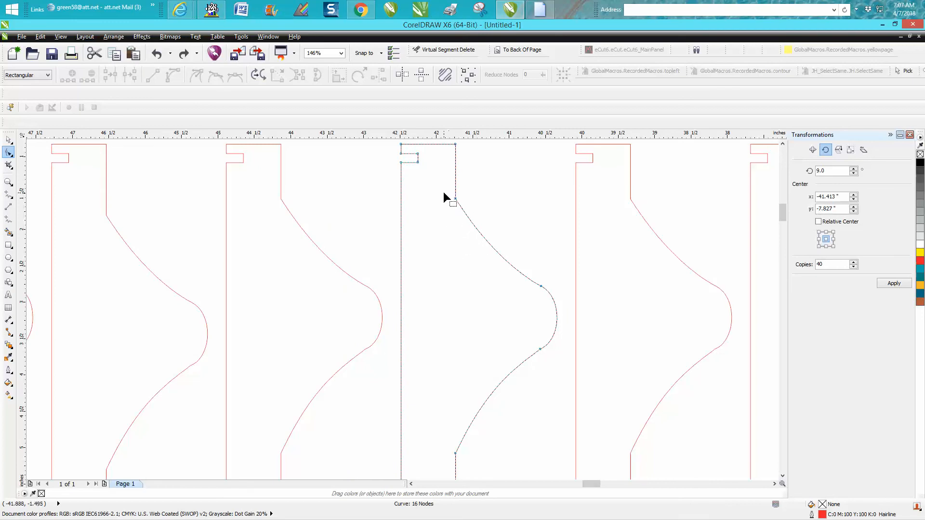
{"action": "left_click_drag", "start_coordinate": [442, 188], "coordinate": [560, 459]}
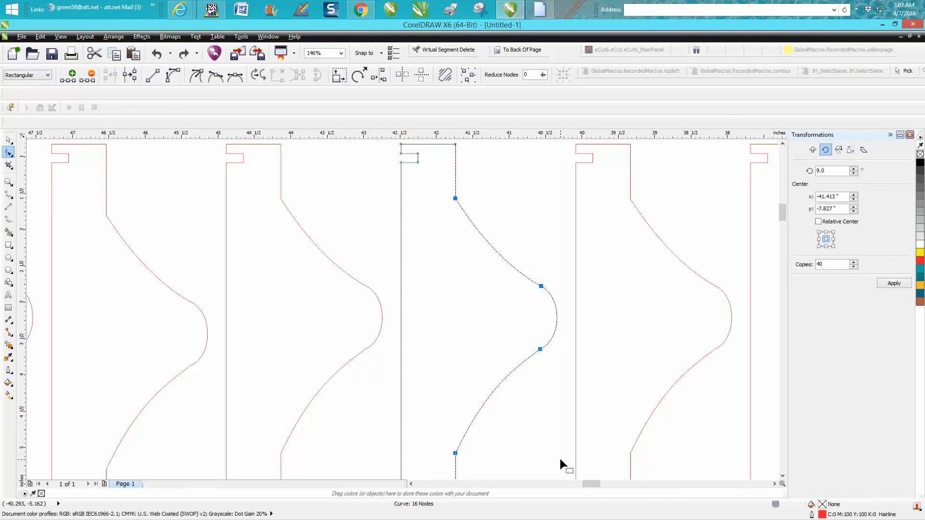
{"action": "key", "text": "Down"}
{"action": "key", "text": "Down"}
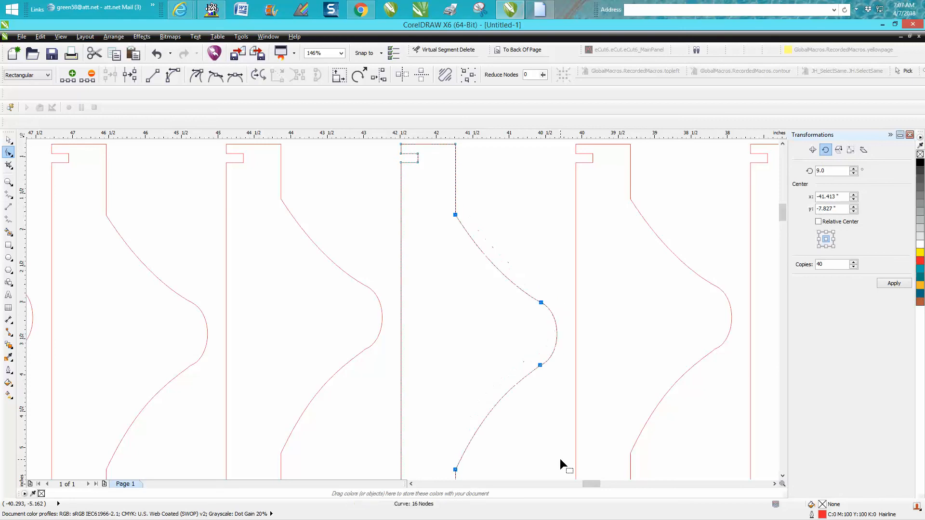
{"action": "scroll", "coordinate": [462, 346], "scroll_direction": "down", "scroll_amount": 3}
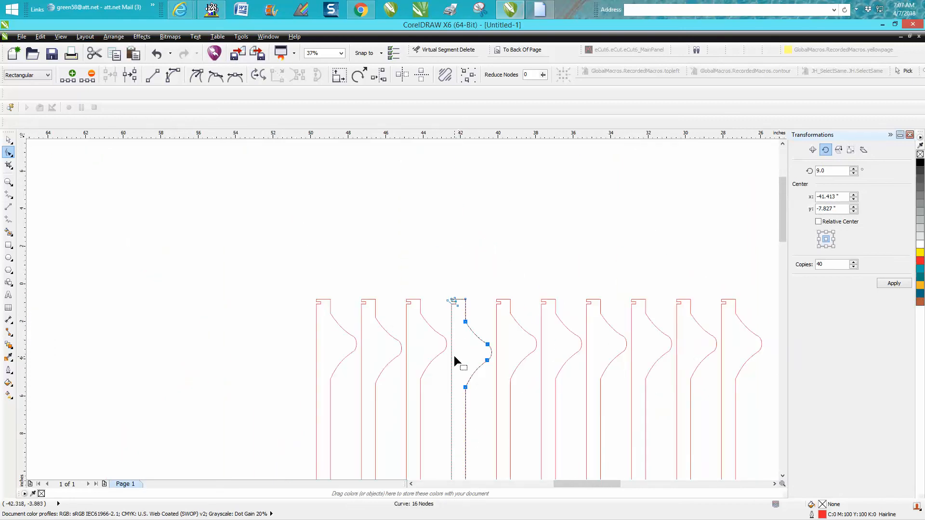
{"action": "left_click", "coordinate": [443, 348]}
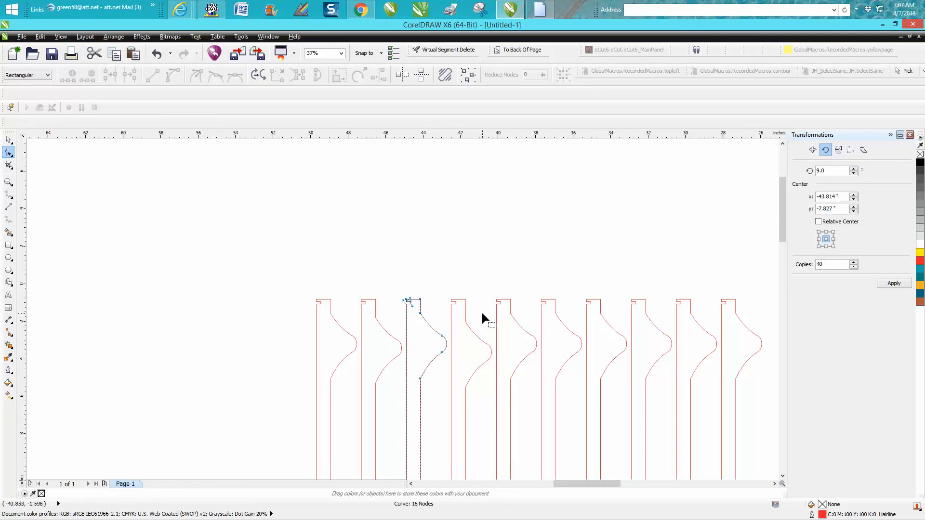
{"action": "left_click", "coordinate": [157, 54]}
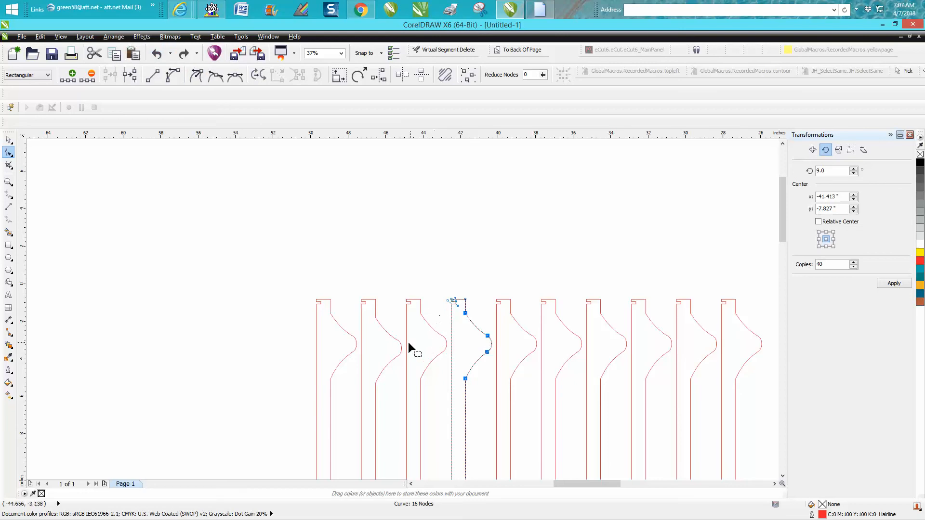
- Move the bump nodes in the upper row down in 0.225-inch nudges: two for the third slat and three for the fourth
{"action": "left_click", "coordinate": [444, 332]}
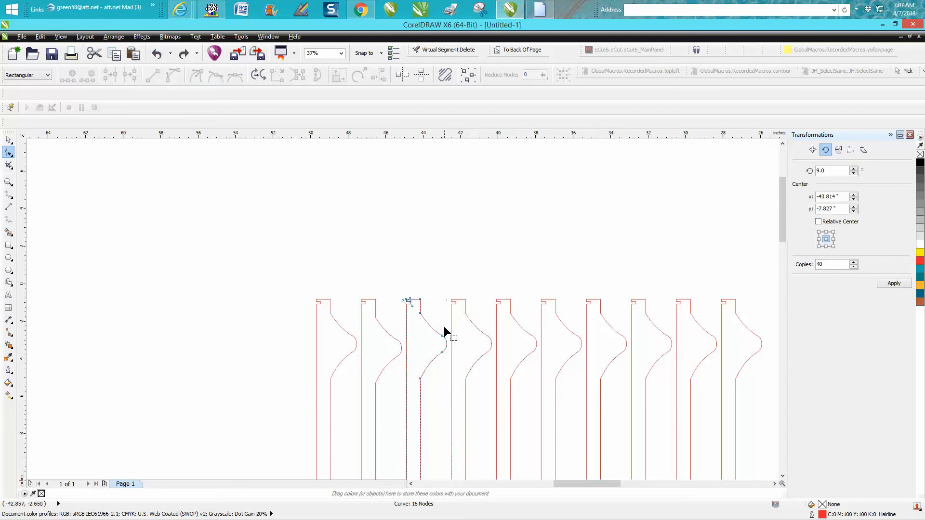
{"action": "left_click_drag", "start_coordinate": [446, 305], "coordinate": [417, 386]}
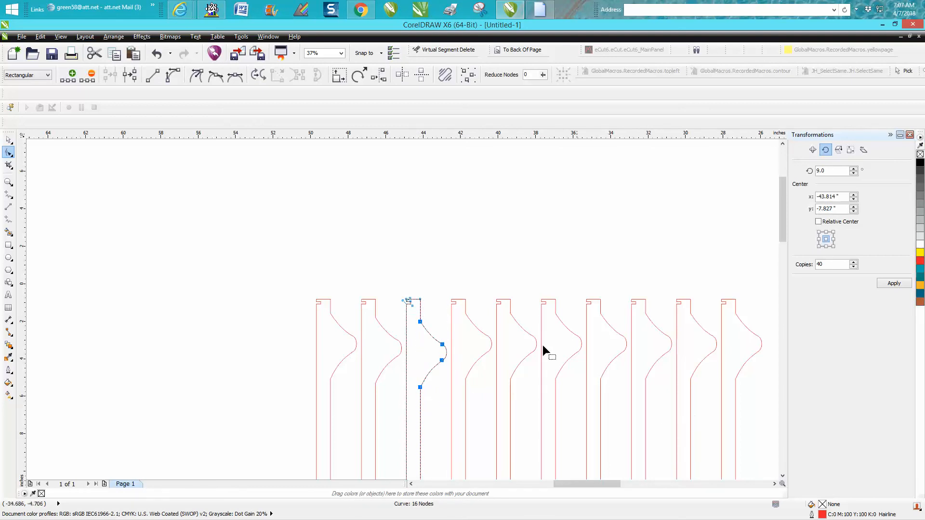
{"action": "left_click", "coordinate": [489, 343]}
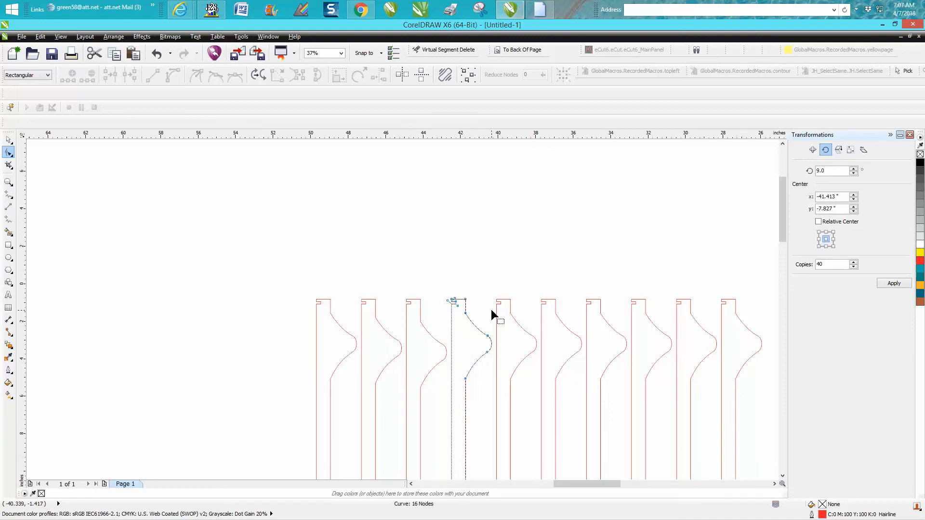
{"action": "left_click_drag", "start_coordinate": [493, 310], "coordinate": [461, 392]}
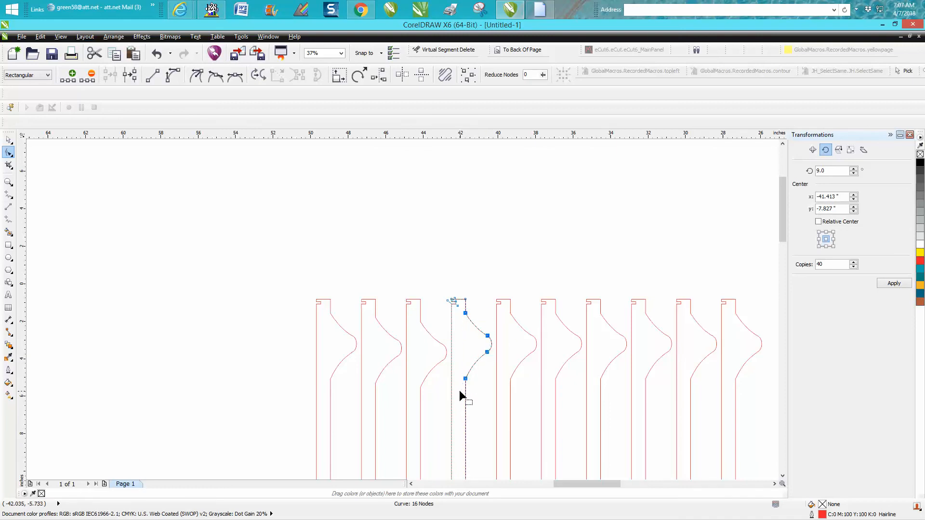
{"action": "key", "text": "Down"}
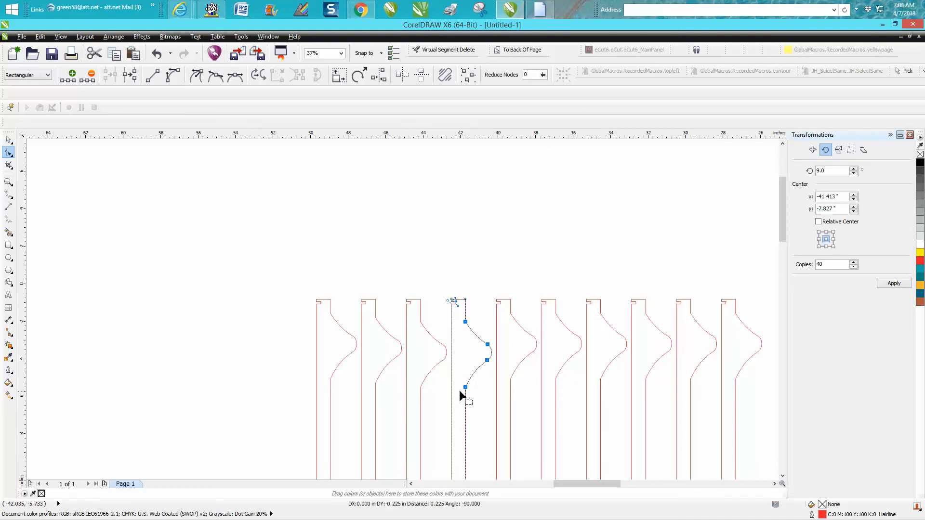
- Move the four bump nodes of the last slat in the bottom row down about 9 inches in 0.225-inch nudges
{"action": "scroll", "coordinate": [441, 343], "scroll_direction": "down", "scroll_amount": 2}
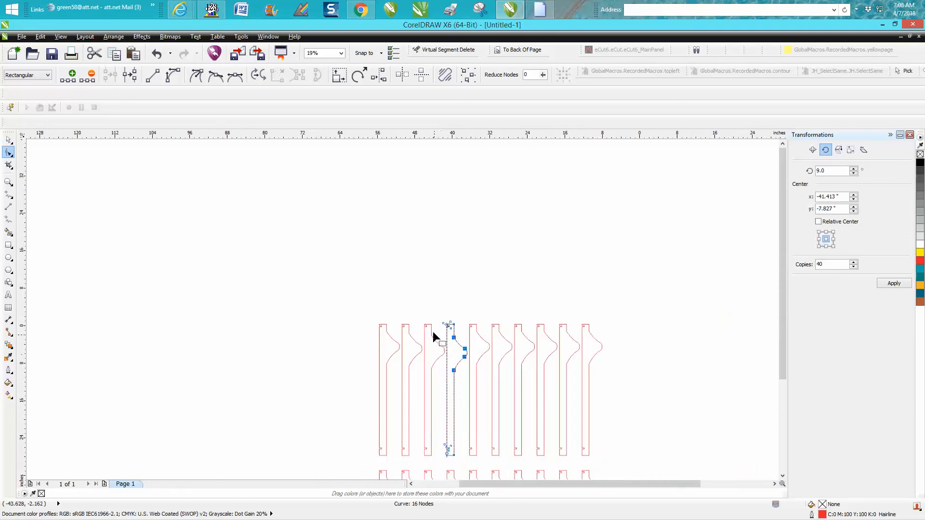
{"action": "scroll", "coordinate": [434, 332], "scroll_direction": "down", "scroll_amount": 2}
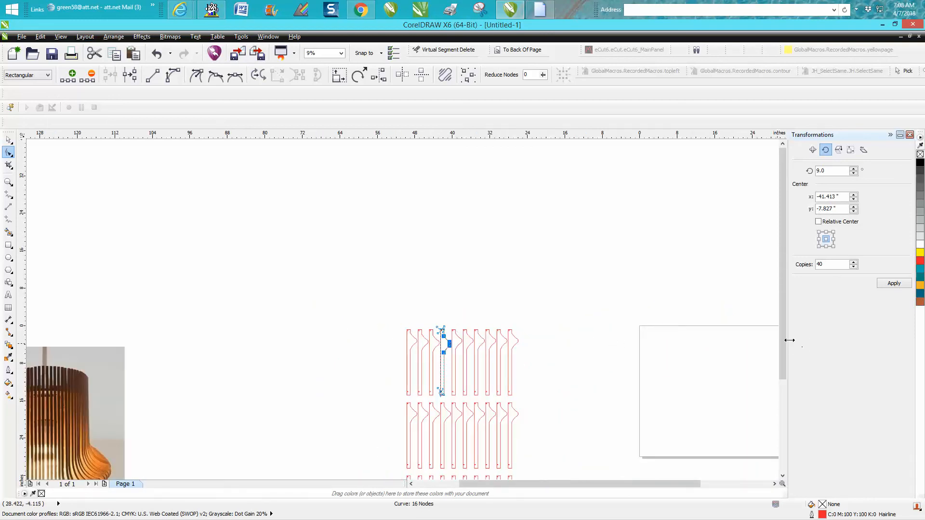
{"action": "scroll", "coordinate": [785, 354], "scroll_direction": "down", "scroll_amount": 3}
{"action": "scroll", "coordinate": [533, 391], "scroll_direction": "down", "scroll_amount": 1}
{"action": "left_click", "coordinate": [8, 181]}
{"action": "left_click_drag", "start_coordinate": [439, 396], "coordinate": [518, 453]}
{"action": "left_click", "coordinate": [10, 156]}
{"action": "left_click", "coordinate": [299, 212]}
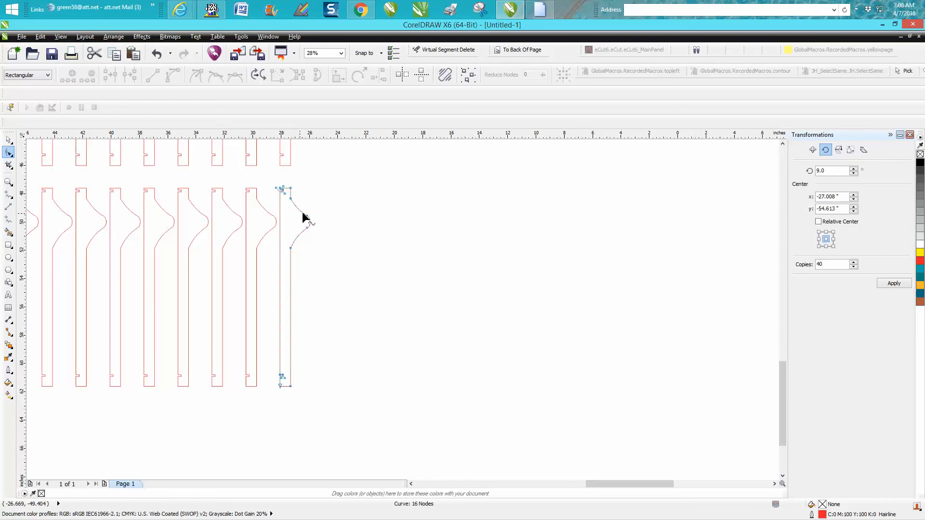
{"action": "left_click_drag", "start_coordinate": [340, 189], "coordinate": [287, 256]}
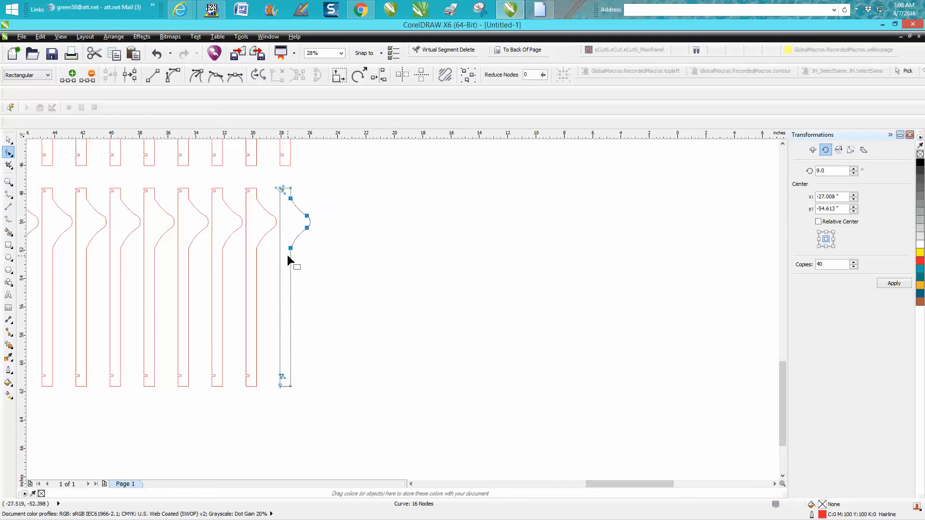
{"action": "key", "text": "Down"}
{"action": "key", "text": "Down"}
{"action": "key", "text": "Down"}
{"action": "key", "text": "Down"}
{"action": "key", "text": "Down"}
{"action": "key", "text": "Down"}
{"action": "key", "text": "Down"}
{"action": "key", "text": "Down"}
{"action": "key", "text": "Down"}
{"action": "key", "text": "Down"}
{"action": "key", "text": "Down"}
{"action": "key", "text": "Down"}
{"action": "key", "text": "Down"}
{"action": "key", "text": "Down"}
{"action": "key", "text": "Down"}
{"action": "key", "text": "Down"}
{"action": "key", "text": "Down"}
{"action": "key", "text": "Down"}
{"action": "key", "text": "Down"}
{"action": "key", "text": "Down"}
{"action": "key", "text": "Down"}
{"action": "key", "text": "Down"}
{"action": "key", "text": "Down"}
{"action": "key", "text": "Down"}
{"action": "key", "text": "Down"}
{"action": "key", "text": "Down"}
{"action": "key", "text": "Down"}
{"action": "key", "text": "Down"}
{"action": "key", "text": "Down"}
{"action": "key", "text": "Down"}
{"action": "key", "text": "Down"}
{"action": "key", "text": "Down"}
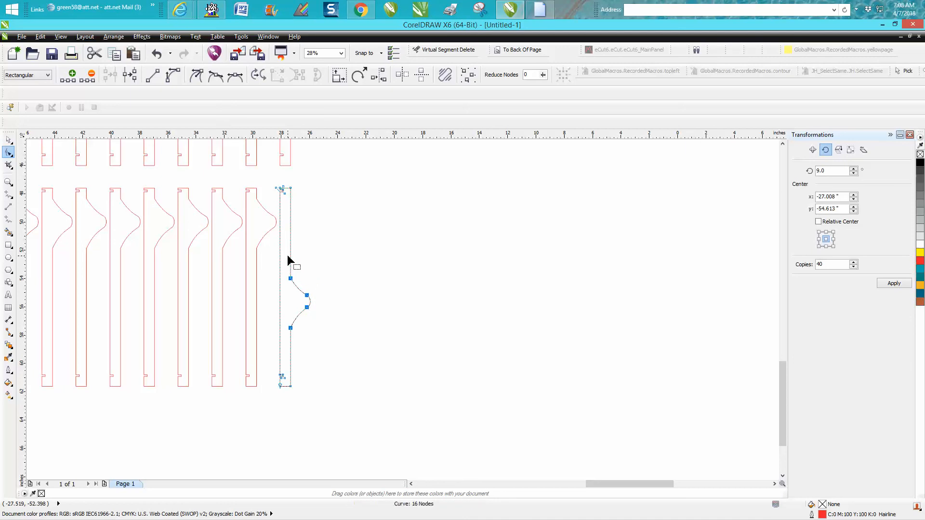
{"action": "key", "text": "Down"}
{"action": "key", "text": "Down"}
{"action": "key", "text": "Down"}
{"action": "key", "text": "Down"}
{"action": "key", "text": "Down"}
{"action": "key", "text": "Down"}
{"action": "key", "text": "Down"}
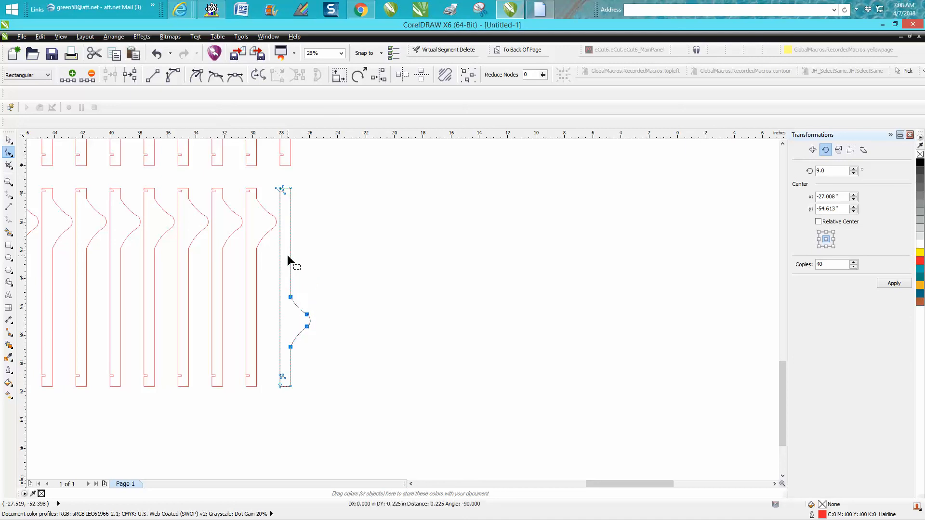
{"action": "key", "text": "Down"}
{"action": "key", "text": "Down"}
{"action": "key", "text": "Down"}
{"action": "key", "text": "Down"}
{"action": "key", "text": "Down"}
{"action": "key", "text": "Down"}
{"action": "key", "text": "Down"}
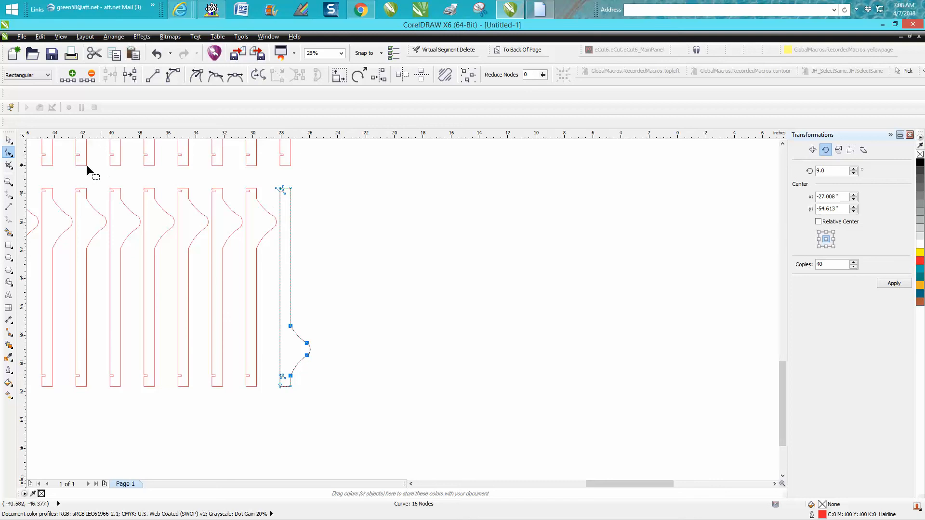
{"action": "left_click", "coordinate": [269, 181]}
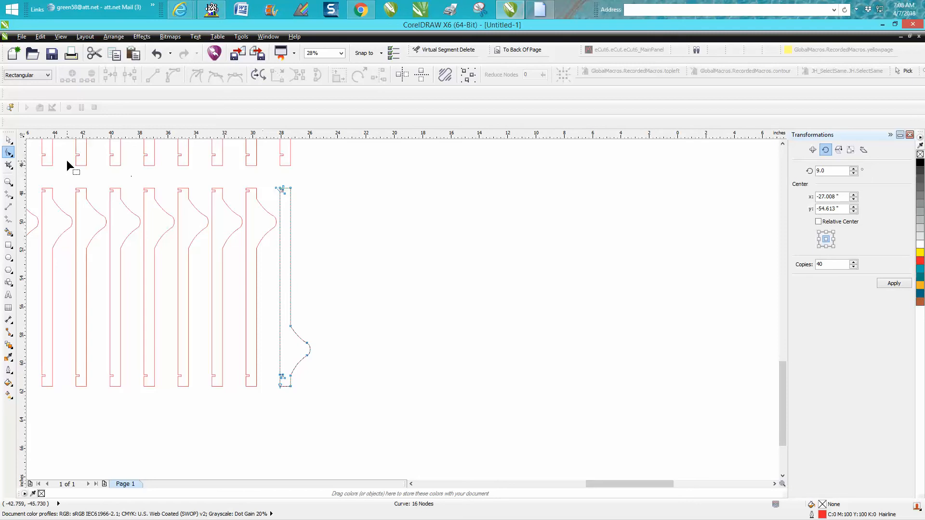
- Lower the bump nodes of the second-to-last slat in the bottom row in 0.225-inch nudges, level with the last slat's bump
{"action": "left_click", "coordinate": [273, 217]}
{"action": "left_click_drag", "start_coordinate": [299, 197], "coordinate": [248, 254]}
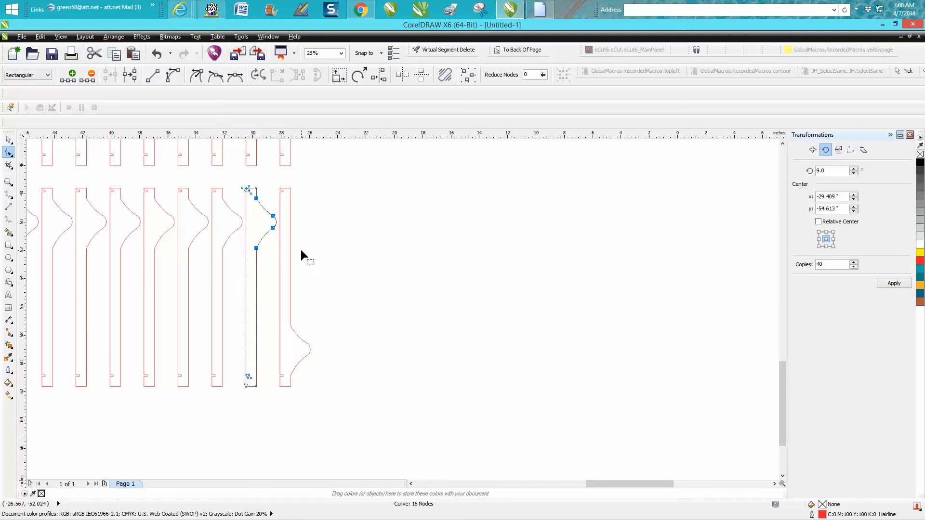
{"action": "key", "text": "Down"}
{"action": "key", "text": "Down"}
{"action": "key", "text": "Down"}
{"action": "key", "text": "Down"}
{"action": "key", "text": "Down"}
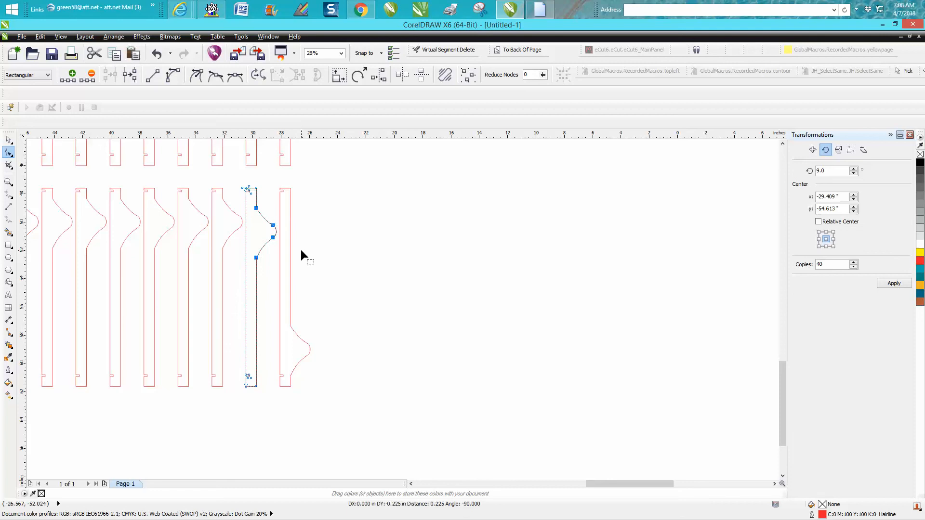
{"action": "key", "text": "Down"}
{"action": "key", "text": "Down"}
{"action": "key", "text": "Down"}
{"action": "key", "text": "Down"}
{"action": "key", "text": "Down"}
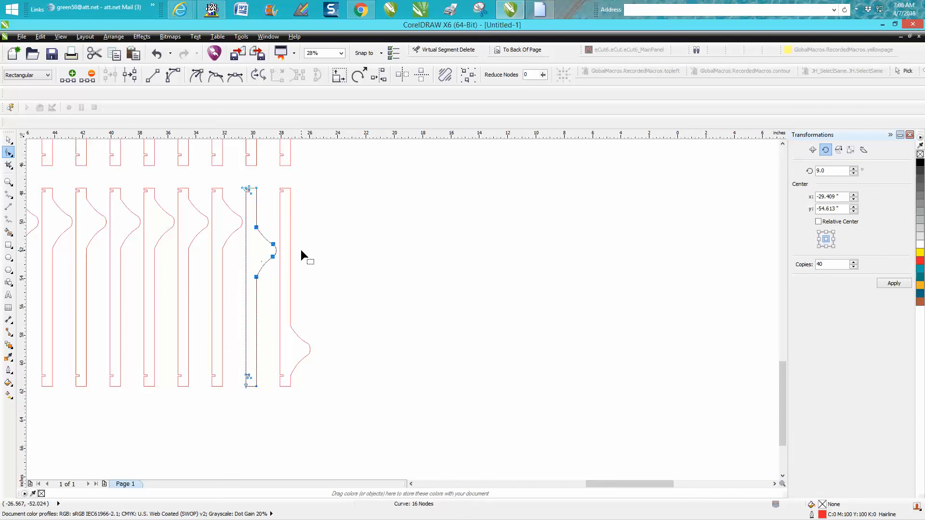
{"action": "key", "text": "Down"}
{"action": "key", "text": "Down"}
{"action": "key", "text": "Down"}
{"action": "key", "text": "Down"}
{"action": "key", "text": "Down"}
{"action": "key", "text": "Down"}
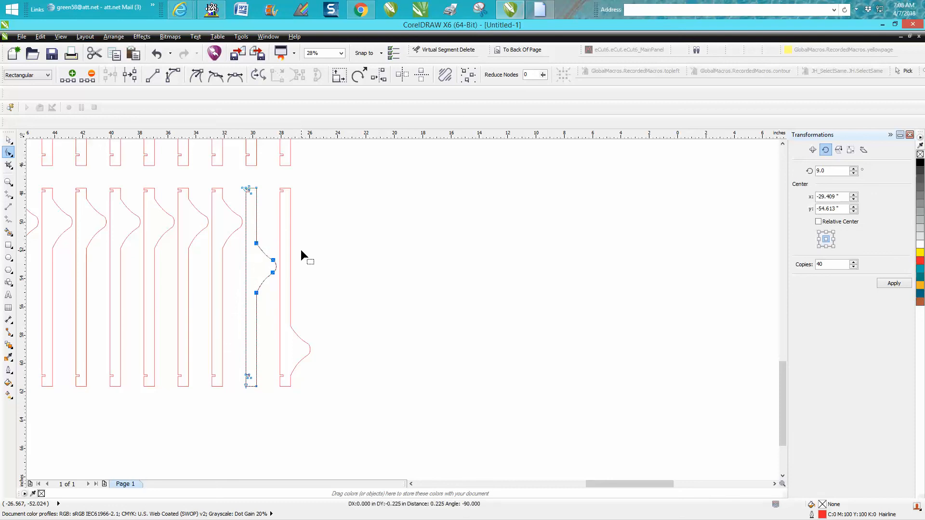
{"action": "key", "text": "Down"}
{"action": "key", "text": "Down"}
{"action": "key", "text": "Down"}
{"action": "key", "text": "Down"}
{"action": "key", "text": "Down"}
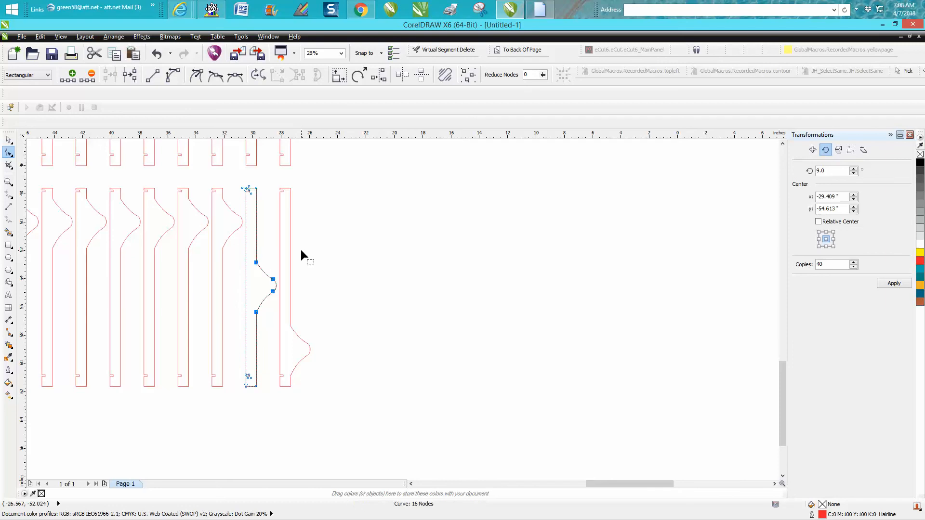
{"action": "key", "text": "Down"}
{"action": "key", "text": "Down"}
{"action": "key", "text": "Down"}
{"action": "key", "text": "Down"}
{"action": "key", "text": "Down"}
{"action": "key", "text": "Down"}
{"action": "key", "text": "Down"}
{"action": "key", "text": "Down"}
{"action": "key", "text": "Down"}
{"action": "key", "text": "Down"}
{"action": "key", "text": "Down"}
{"action": "key", "text": "Down"}
{"action": "key", "text": "Down"}
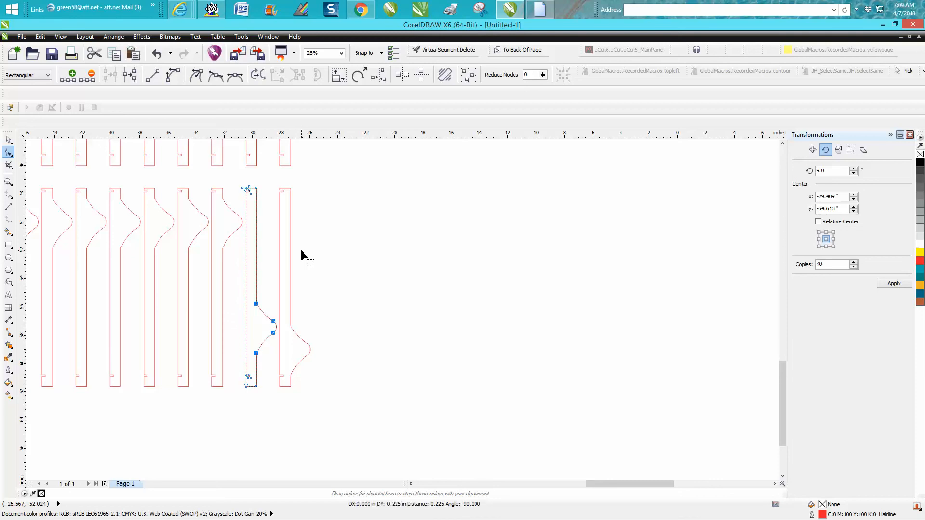
{"action": "key", "text": "Down"}
{"action": "key", "text": "Down"}
{"action": "key", "text": "Down"}
{"action": "key", "text": "Down"}
{"action": "key", "text": "Down"}
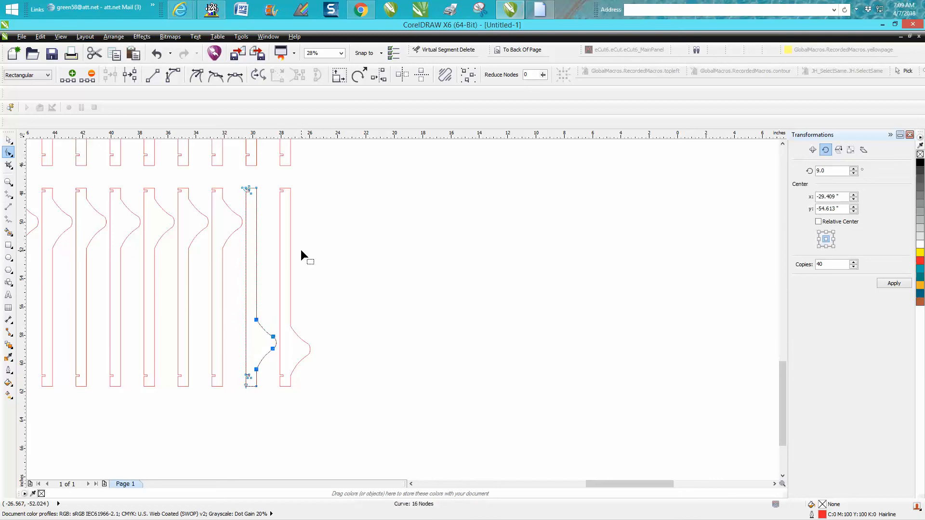
{"action": "key", "text": "Down"}
{"action": "key", "text": "Escape"}
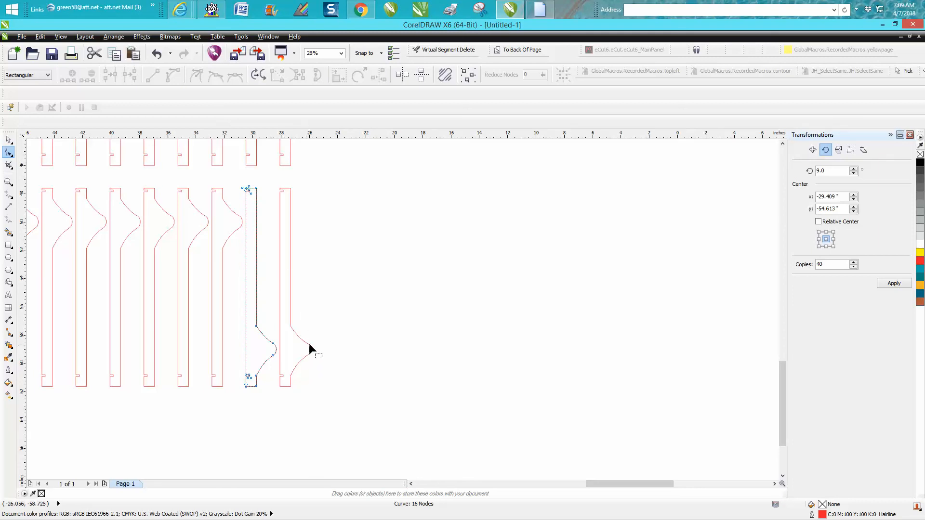
- Compare the spiral in the lamp photo with the four rows of slats and the slotted discs, ending on the upper row
{"action": "scroll", "coordinate": [324, 342], "scroll_direction": "down", "scroll_amount": 3}
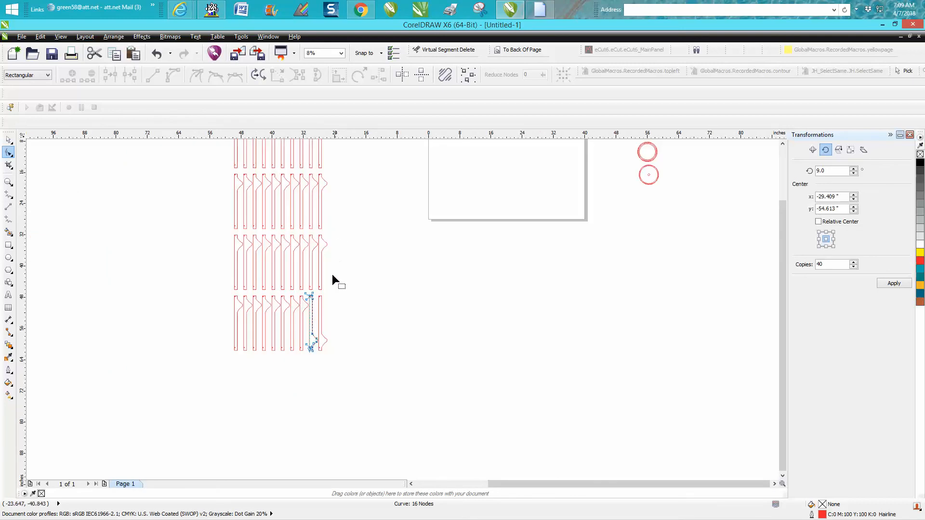
{"action": "scroll", "coordinate": [413, 306], "scroll_direction": "down", "scroll_amount": 1}
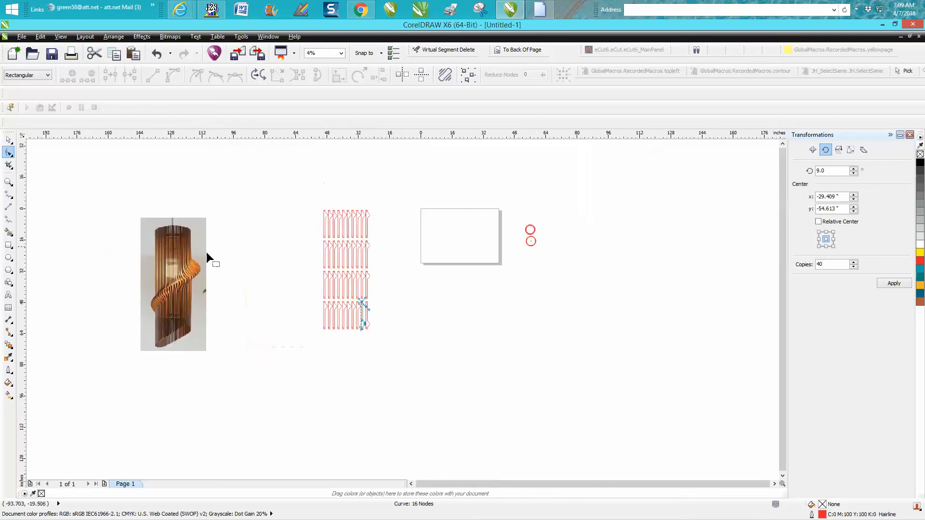
{"action": "left_click", "coordinate": [5, 183]}
{"action": "left_click_drag", "start_coordinate": [143, 208], "coordinate": [263, 369]}
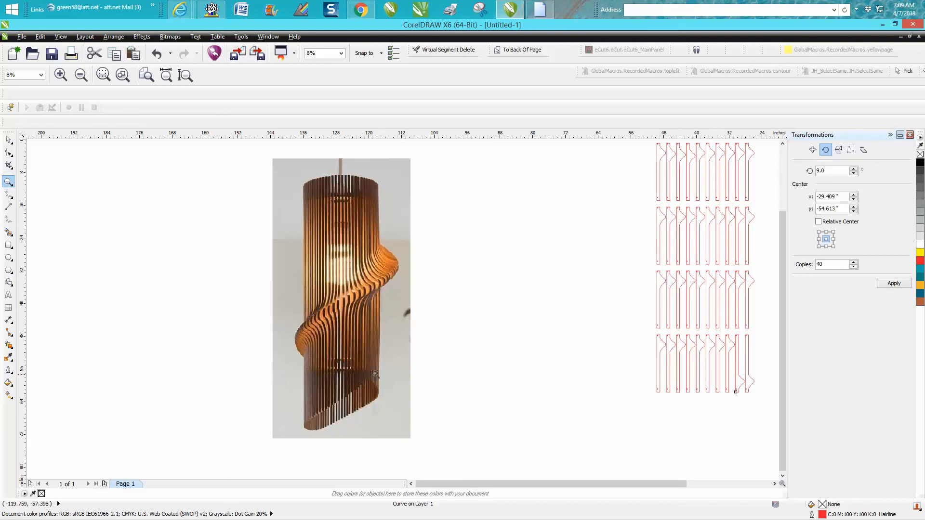
{"action": "scroll", "coordinate": [345, 349], "scroll_direction": "down", "scroll_amount": 1}
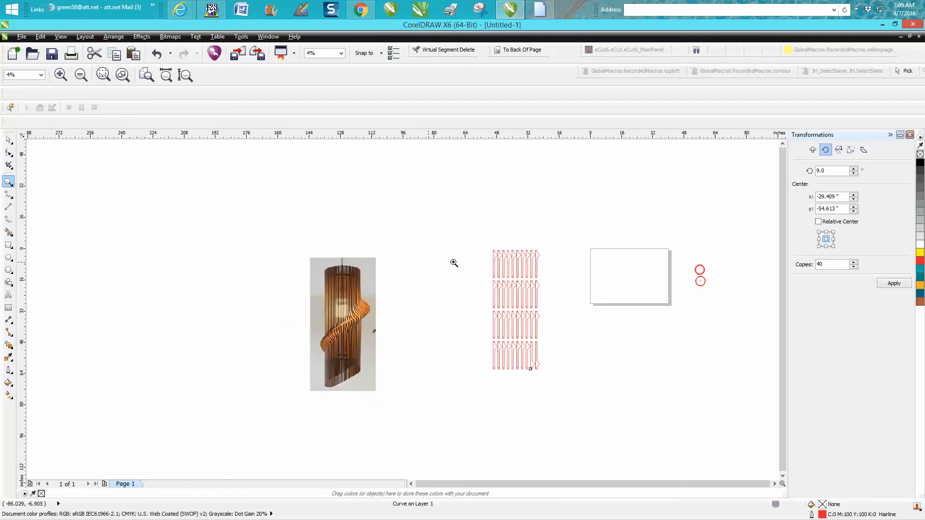
{"action": "left_click_drag", "start_coordinate": [475, 250], "coordinate": [733, 384]}
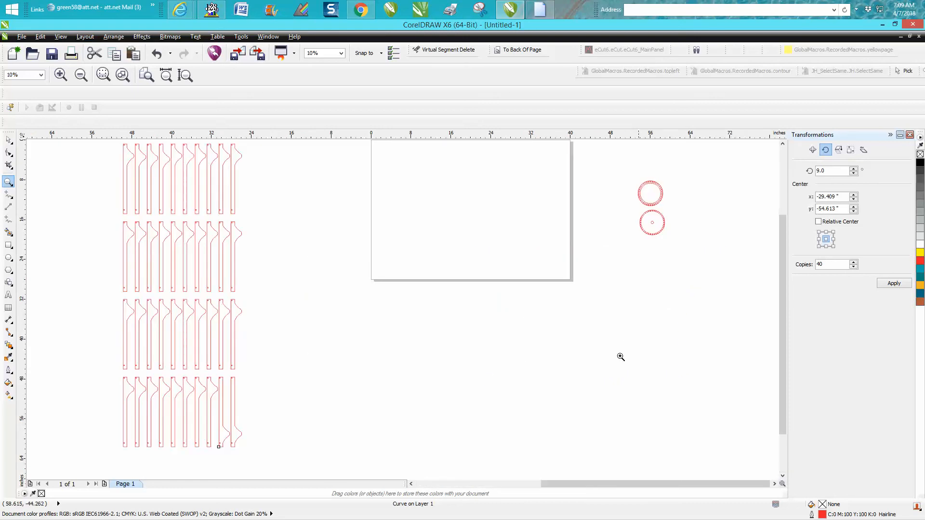
{"action": "right_click", "coordinate": [319, 271]}
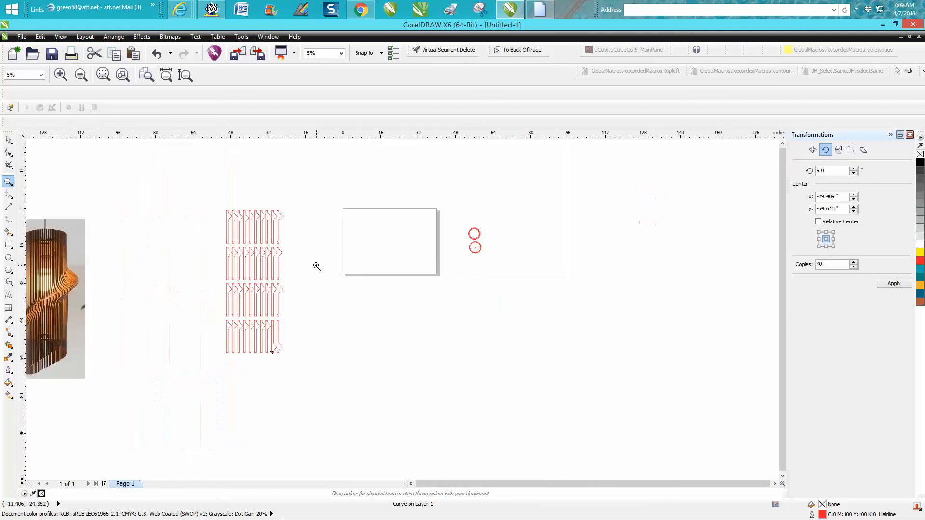
{"action": "right_click", "coordinate": [316, 267]}
{"action": "left_click_drag", "start_coordinate": [115, 235], "coordinate": [239, 347]}
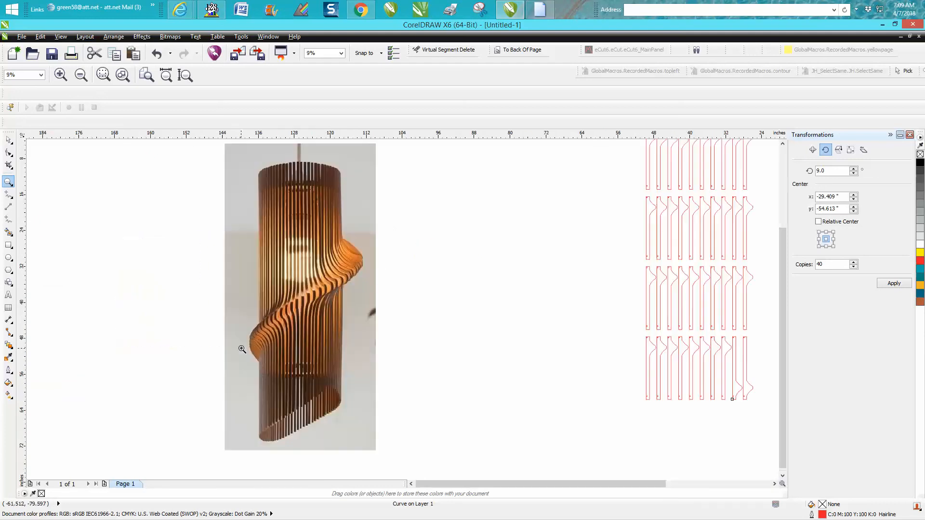
{"action": "right_click", "coordinate": [361, 254]}
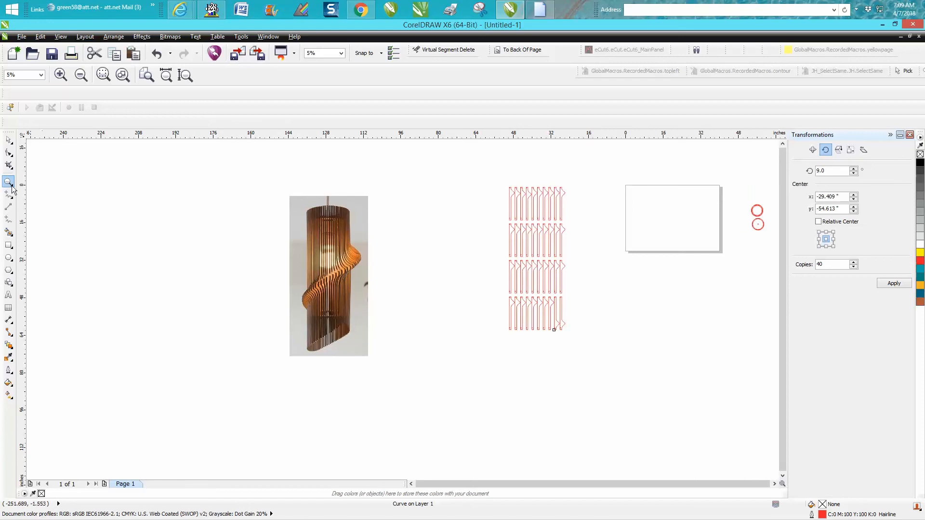
{"action": "left_click_drag", "start_coordinate": [506, 186], "coordinate": [568, 227]}
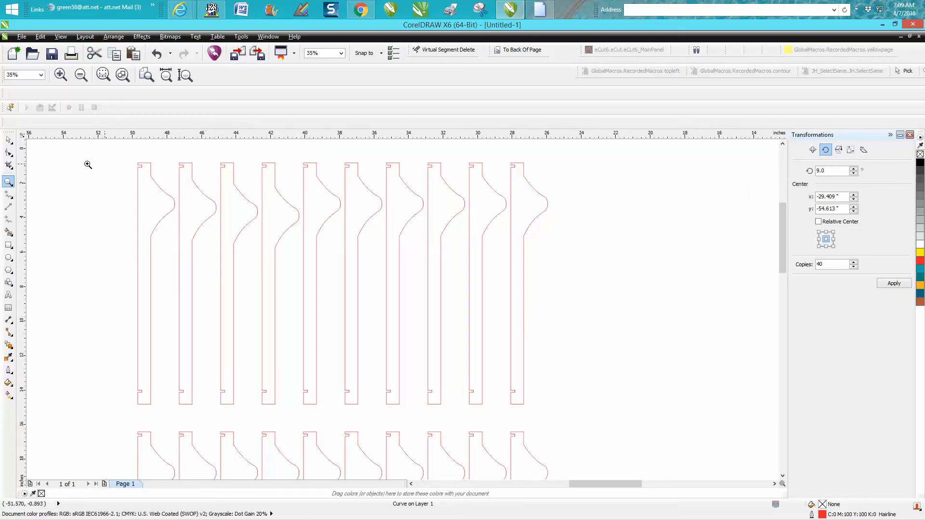